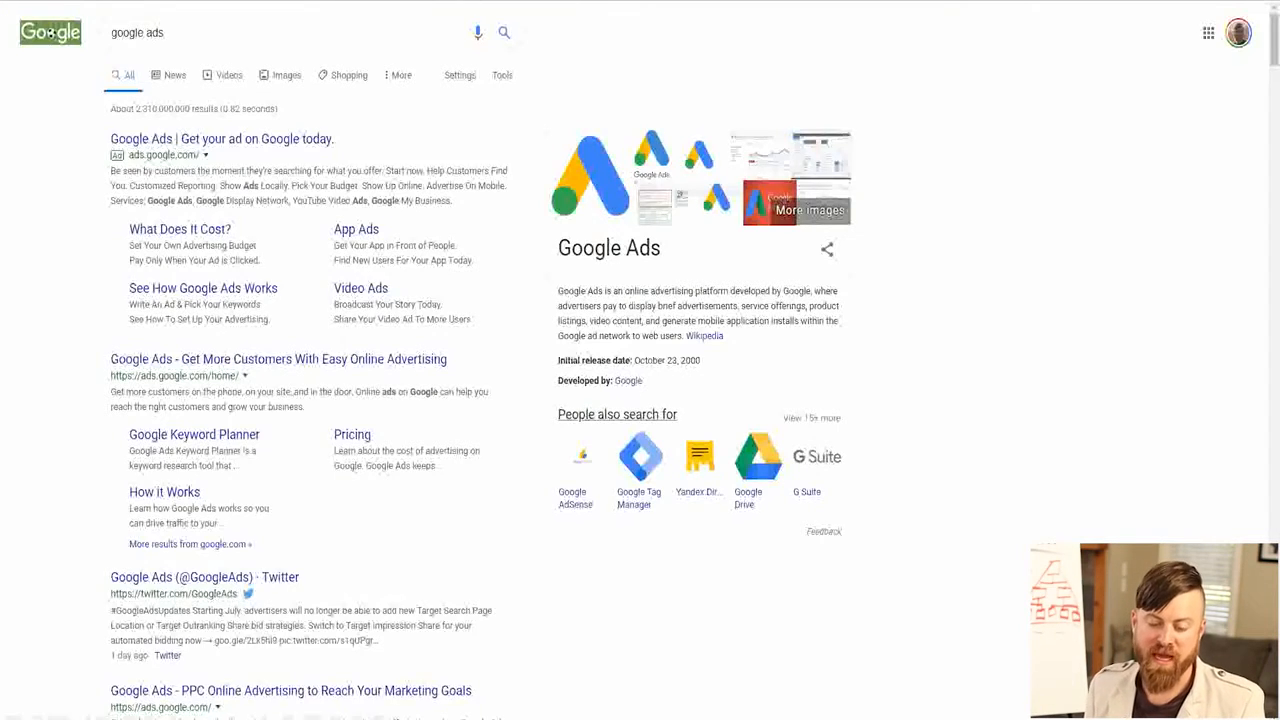
# Start a new campaign without a goal's guidance and choose Search as the campaign type.
pyautogui.hotkey('ctrl', '+')
pyautogui.hotkey('ctrl', '+')
pyautogui.hotkey('ctrl', '+')
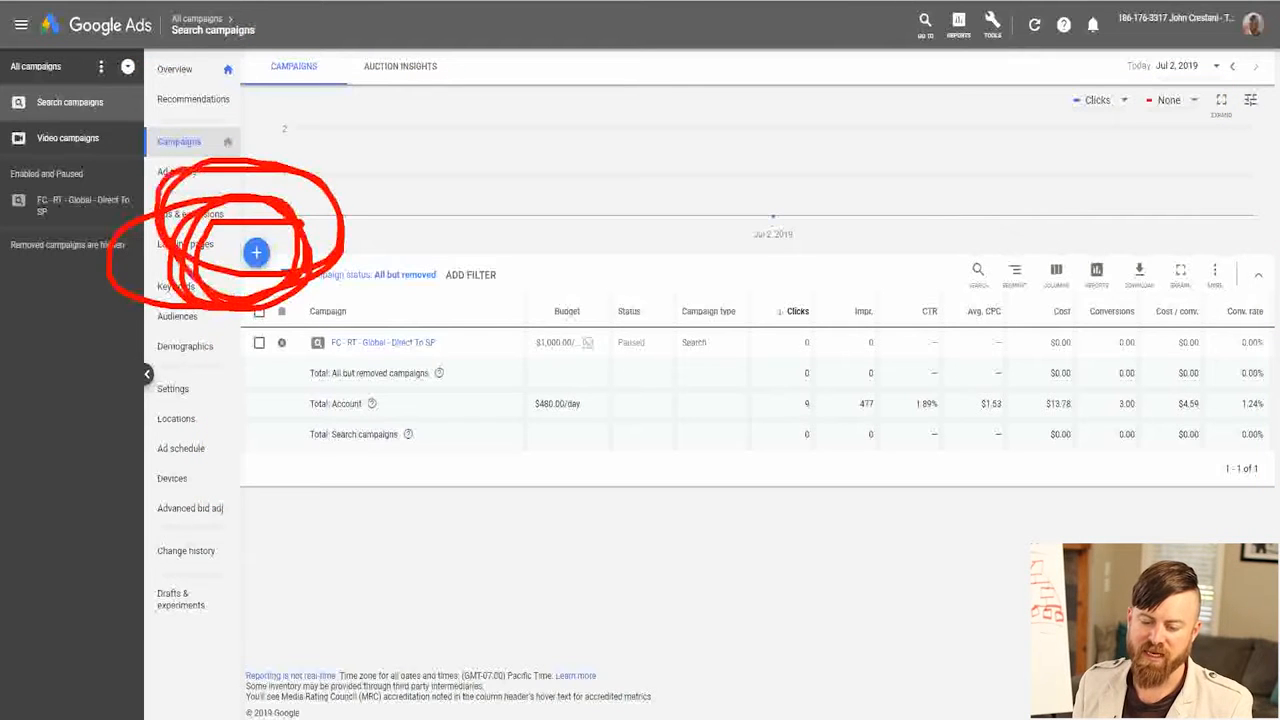
pyautogui.click(256, 253)
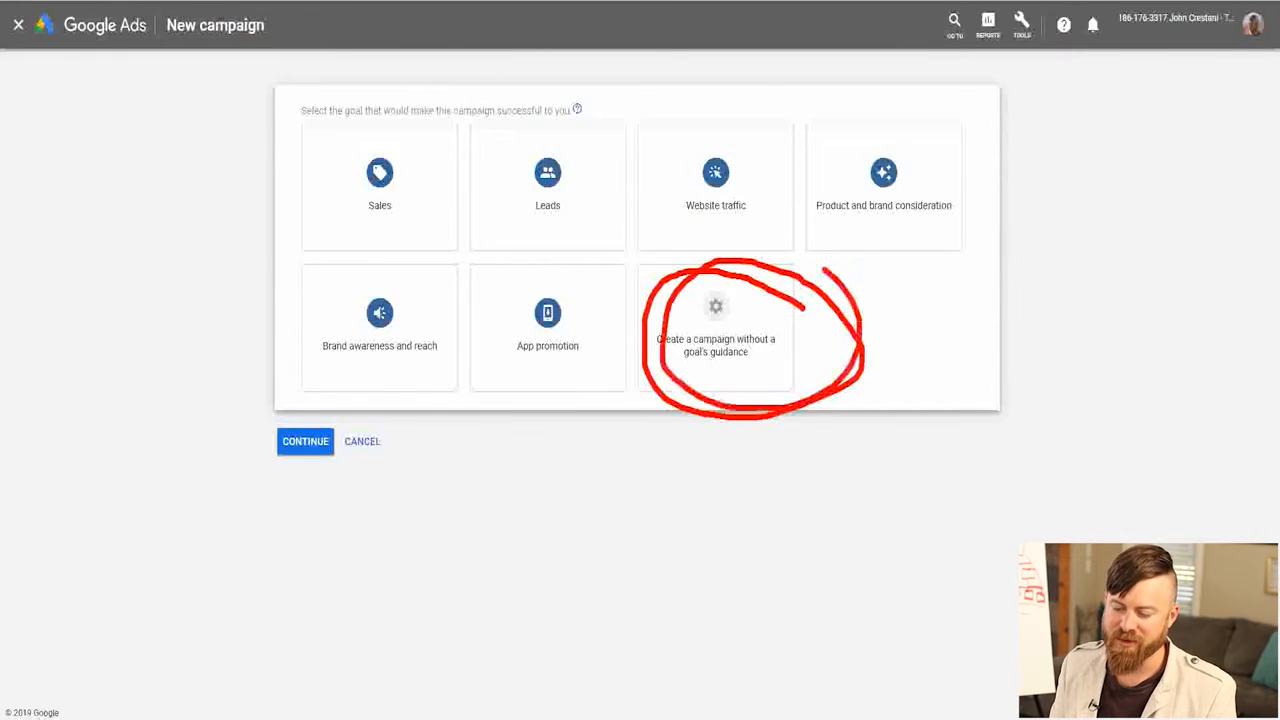
pyautogui.moveTo(578, 312); pyautogui.dragTo(586, 228)
pyautogui.press('Escape')
pyautogui.click(716, 328)
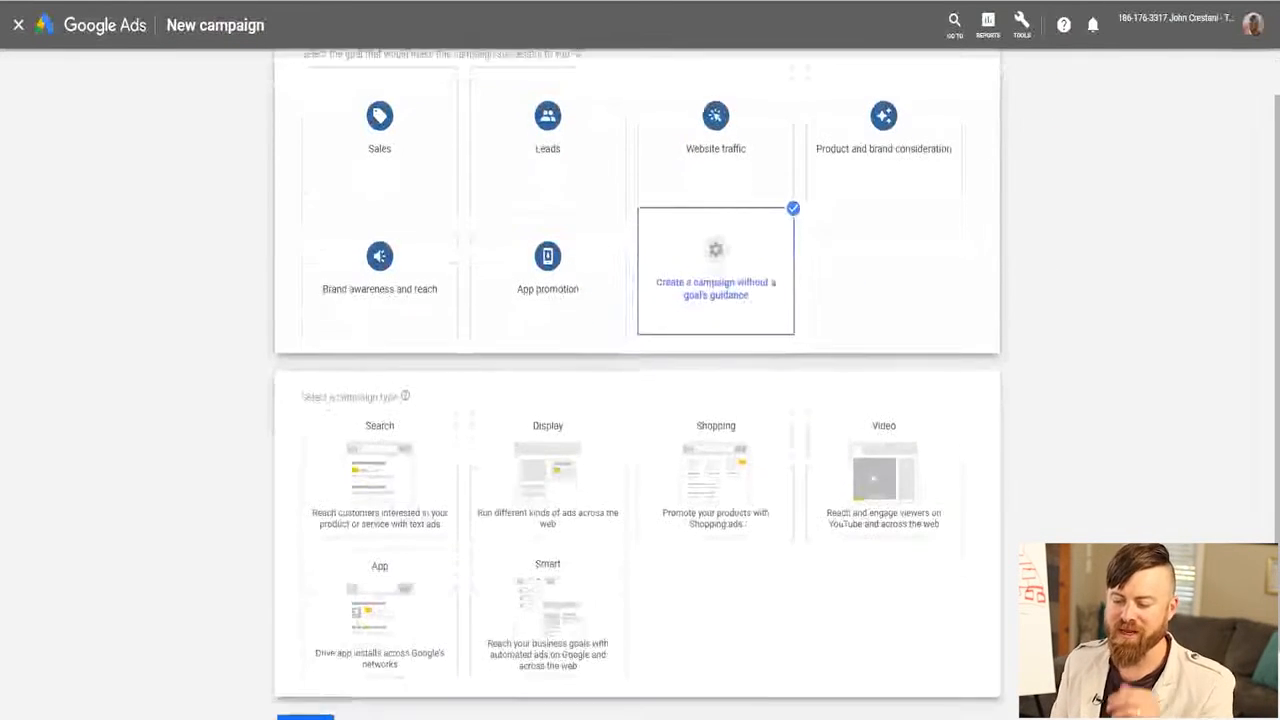
pyautogui.scroll(-1, 380, 446)
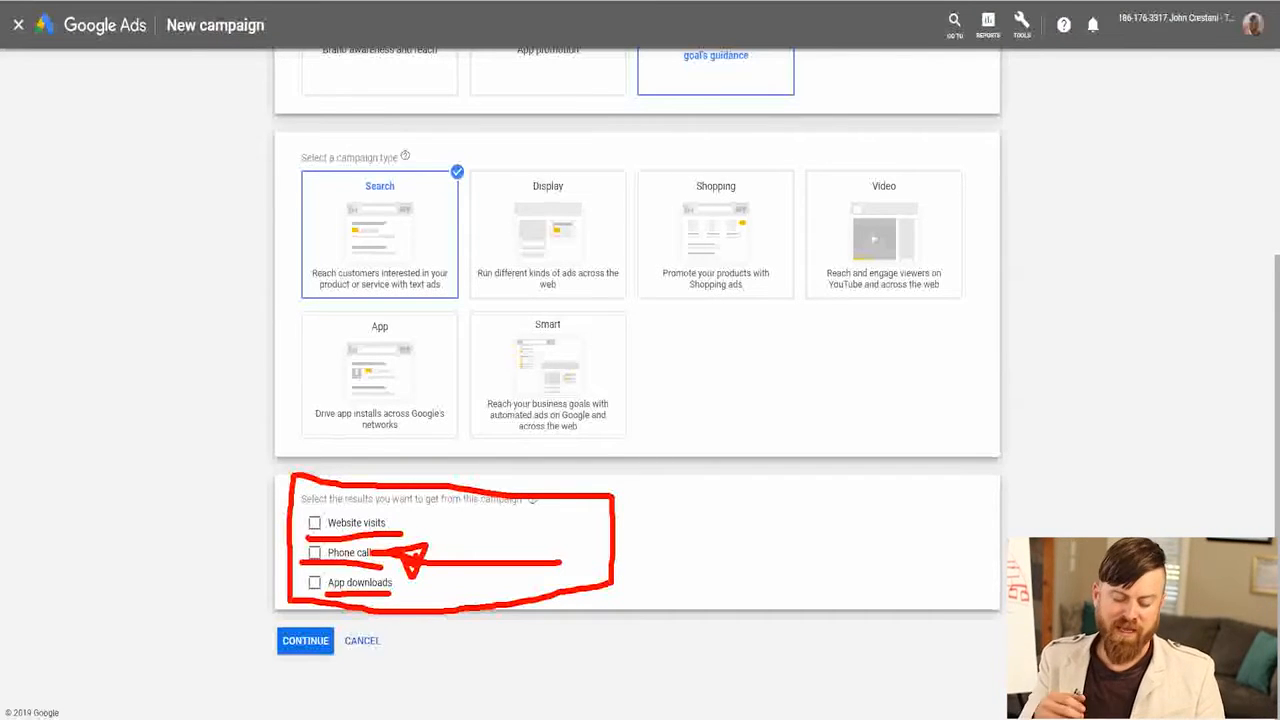
# Choose website visits as the result wanted from this campaign.
pyautogui.press('Right')
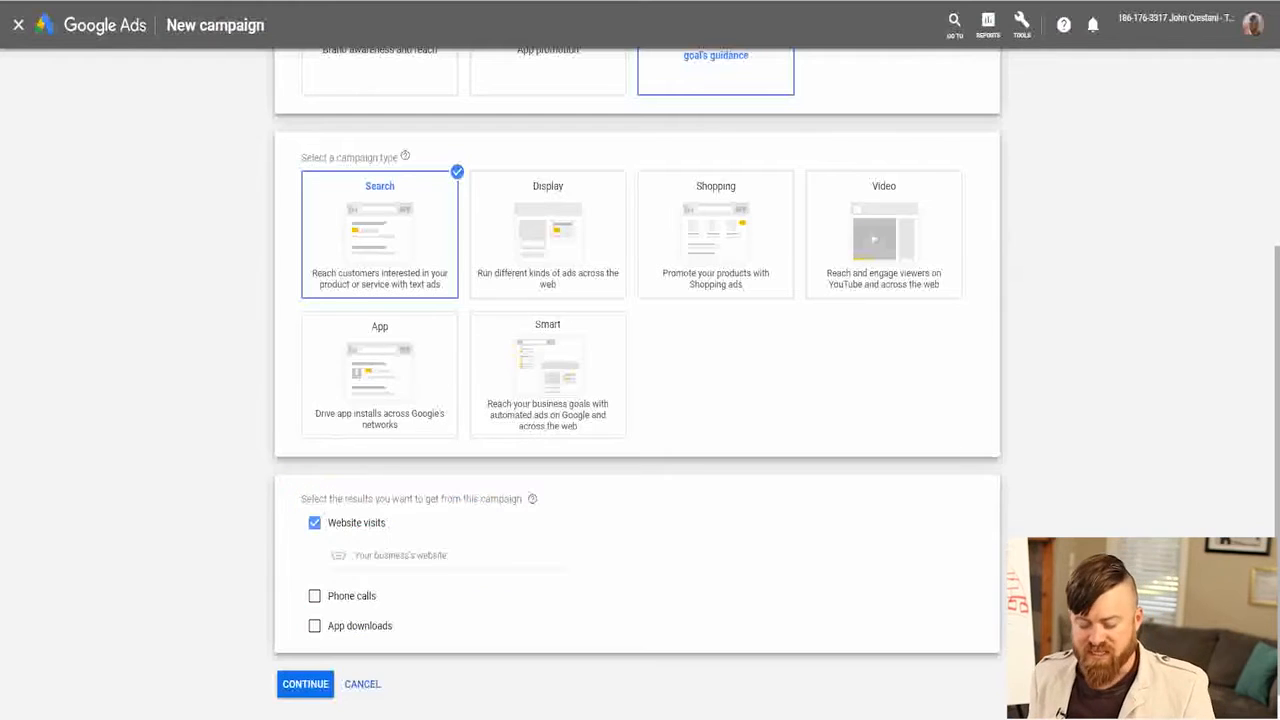
pyautogui.moveTo(542, 543)
pyautogui.mouseDown()
pyautogui.moveTo(311, 554)
pyautogui.moveTo(543, 589)
pyautogui.moveTo(522, 541)
pyautogui.mouseUp()
pyautogui.moveTo(640, 470); pyautogui.dragTo(604, 565)
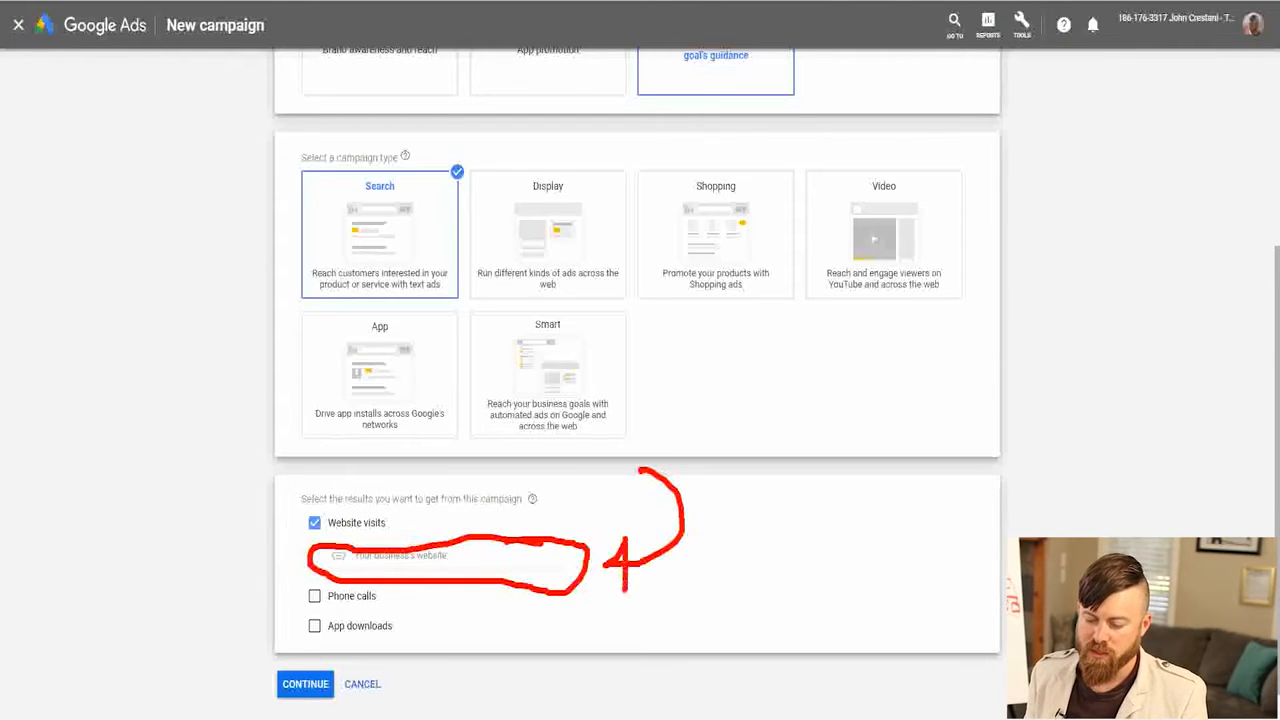
pyautogui.press('e')
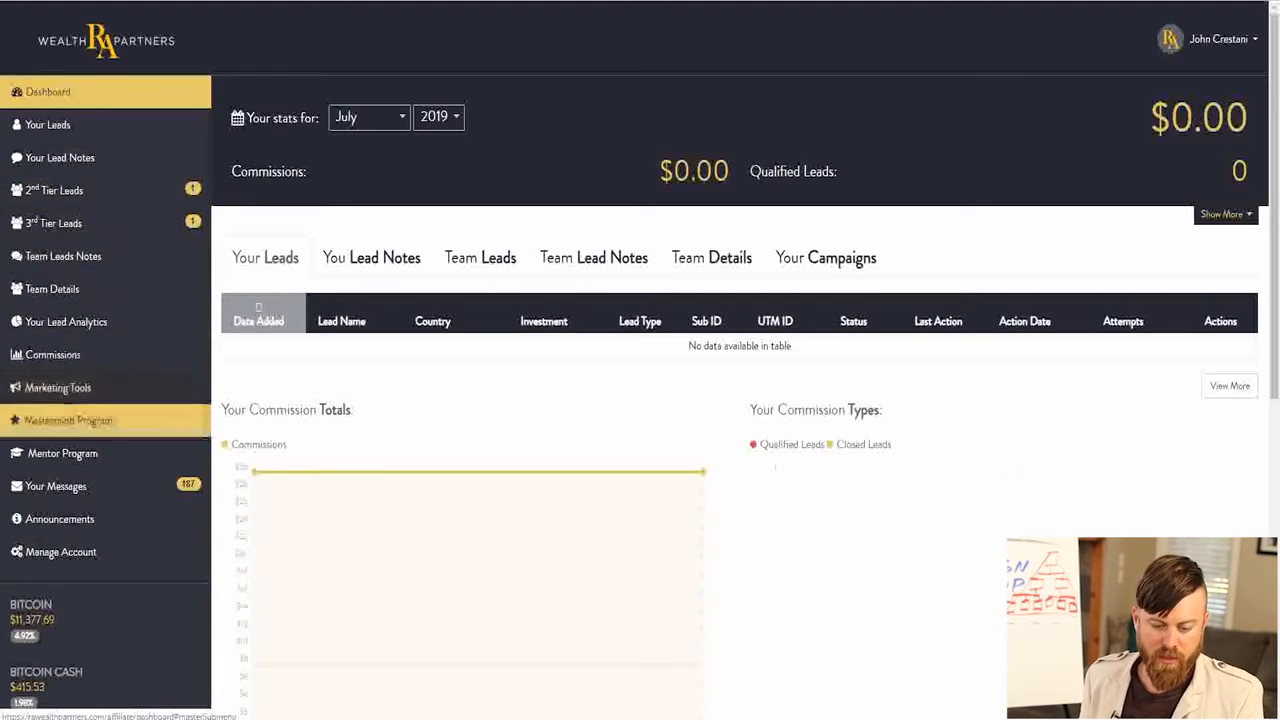
# Switch to the Wealth Partners affiliate dashboard, open its marketing landing pages and copy the Regal Assets link.
pyautogui.click(57, 387)
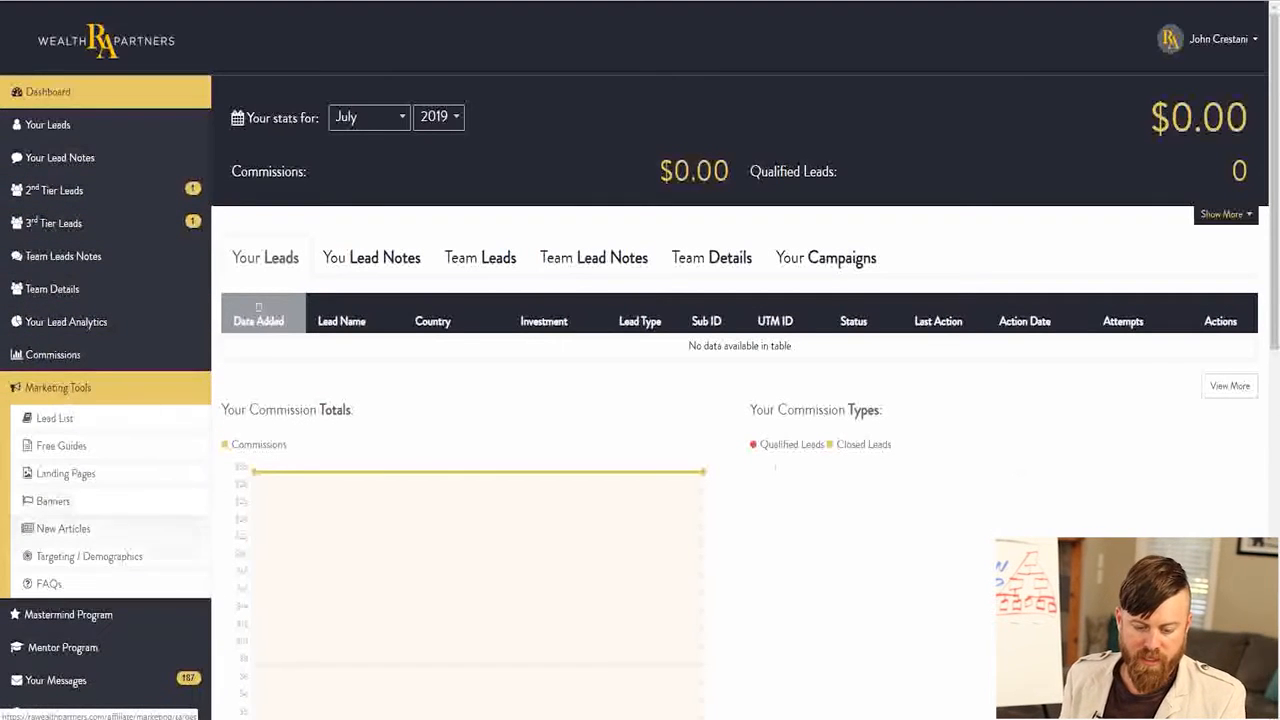
pyautogui.click(65, 473)
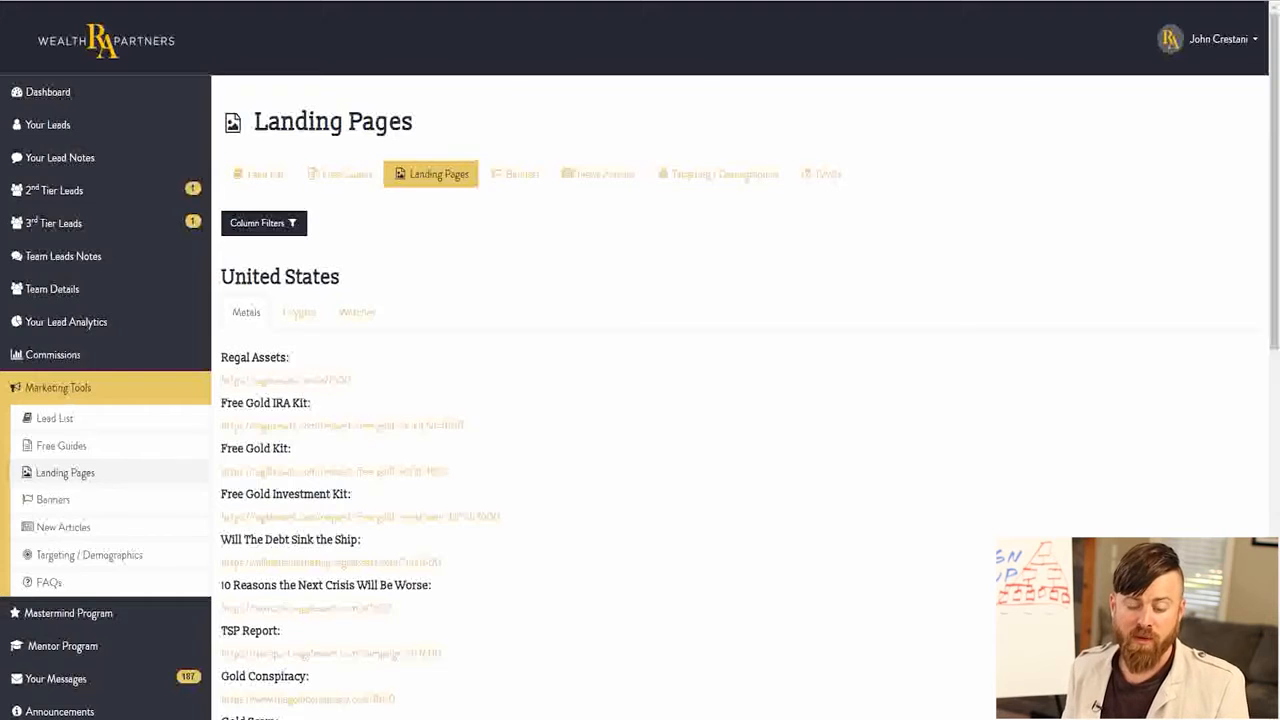
pyautogui.scroll(-3, 640, 400)
pyautogui.moveTo(351, 231); pyautogui.dragTo(221, 231)
pyautogui.hotkey('ctrl', 'c')
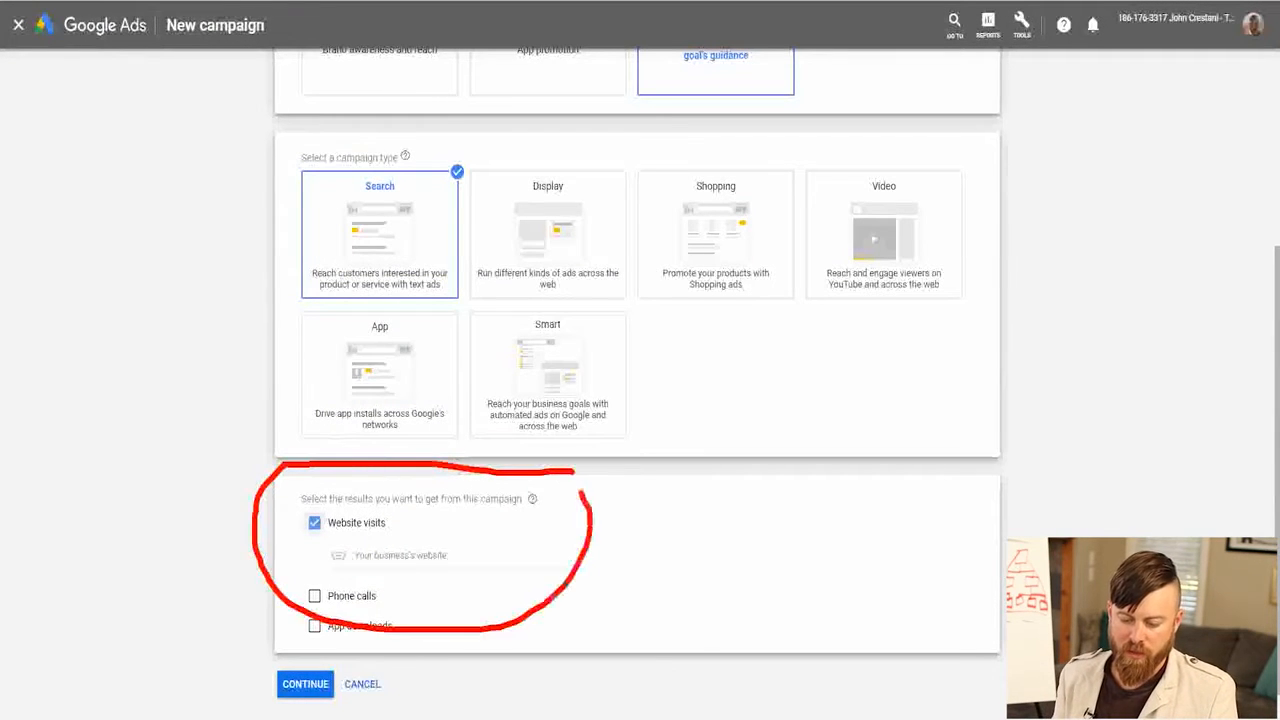
# Back in Google Ads, enter the copied regalassets.com affiliate link as the business's website and continue to the campaign settings.
pyautogui.hotkey('ctrl', '+')
pyautogui.hotkey('ctrl', '+')
pyautogui.hotkey('ctrl', '+')
pyautogui.scroll(-4, 304, 400)
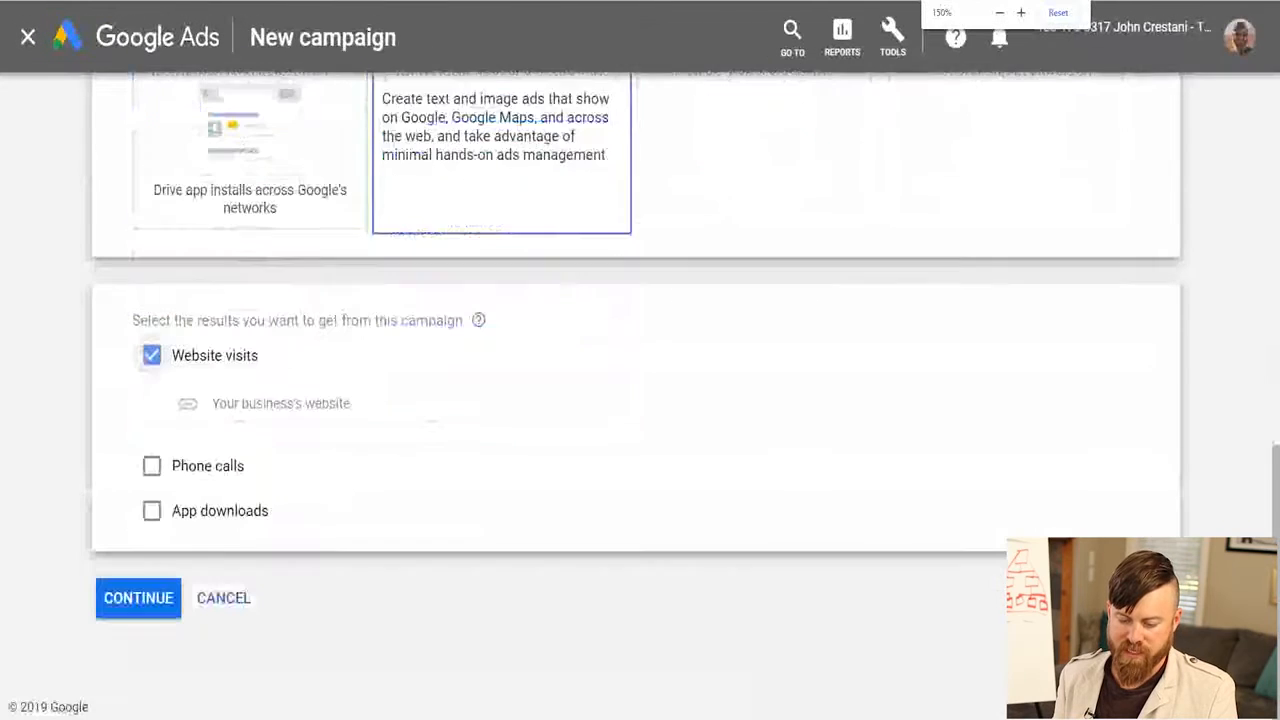
pyautogui.click(304, 406)
pyautogui.rightClick(304, 406)
pyautogui.click(334, 521)
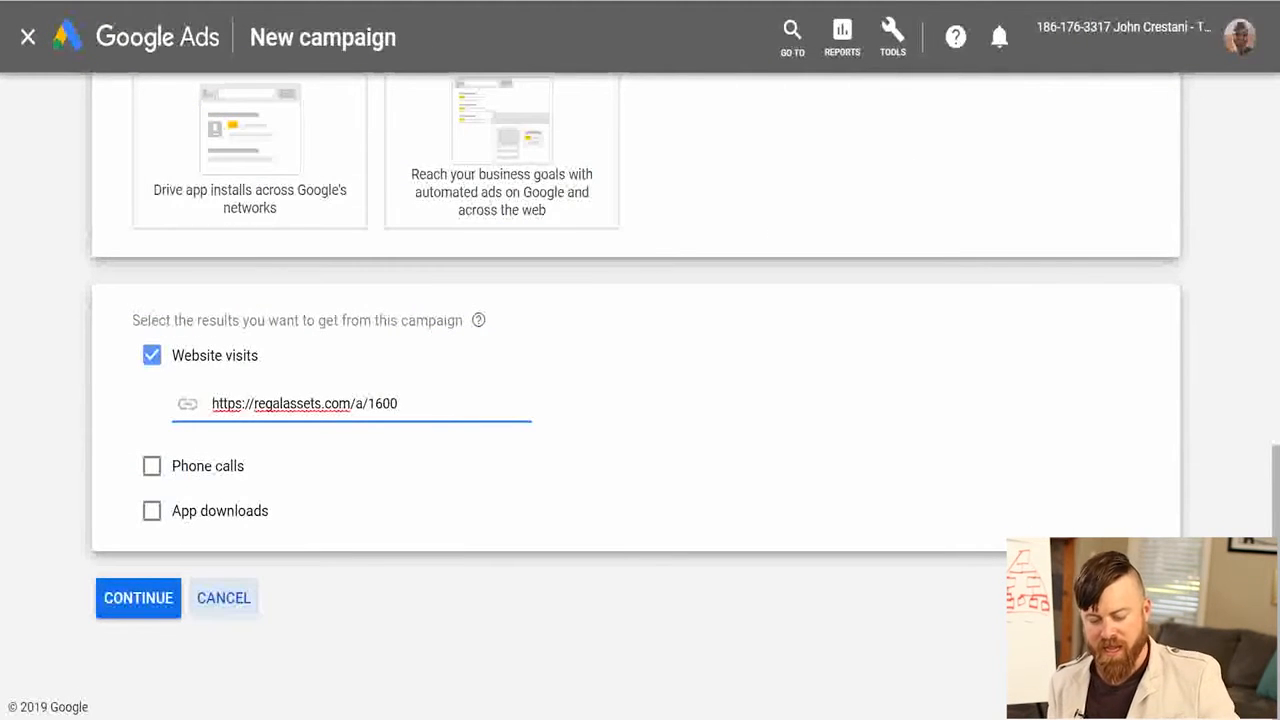
pyautogui.click(138, 598)
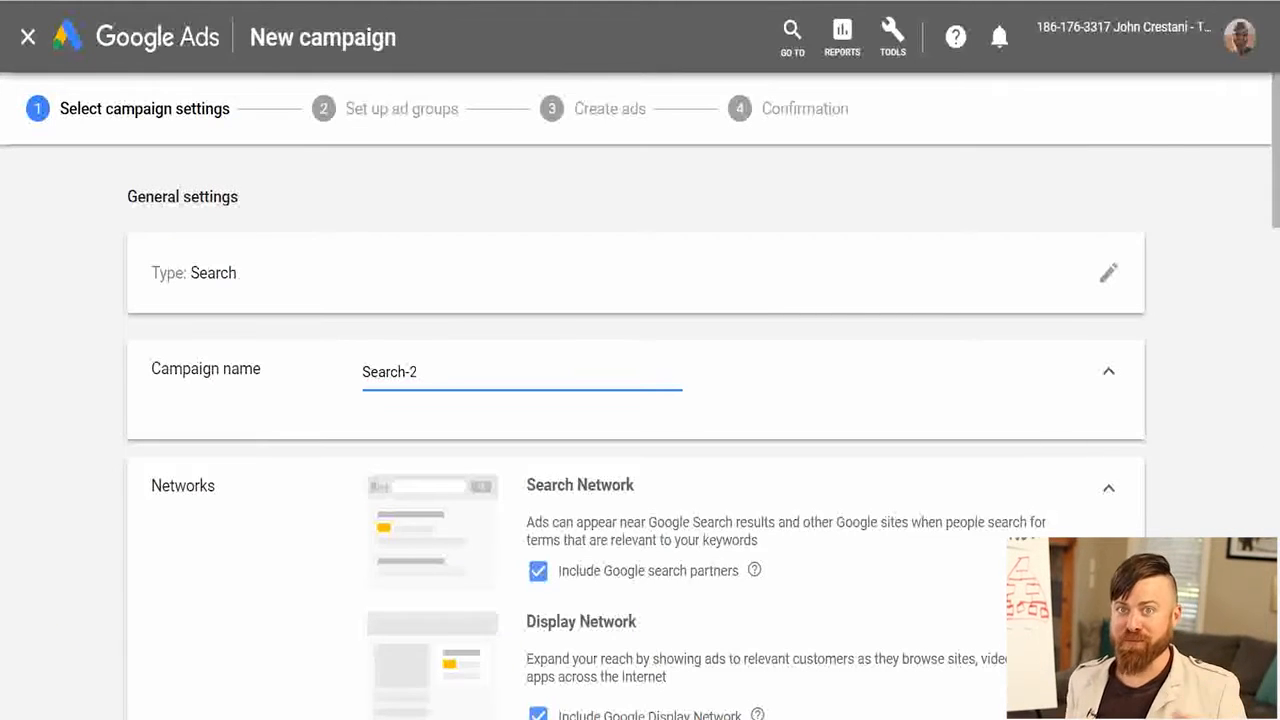
# Name the campaign "Youtube Demo!".
pyautogui.hotkey('ctrl', 'a')
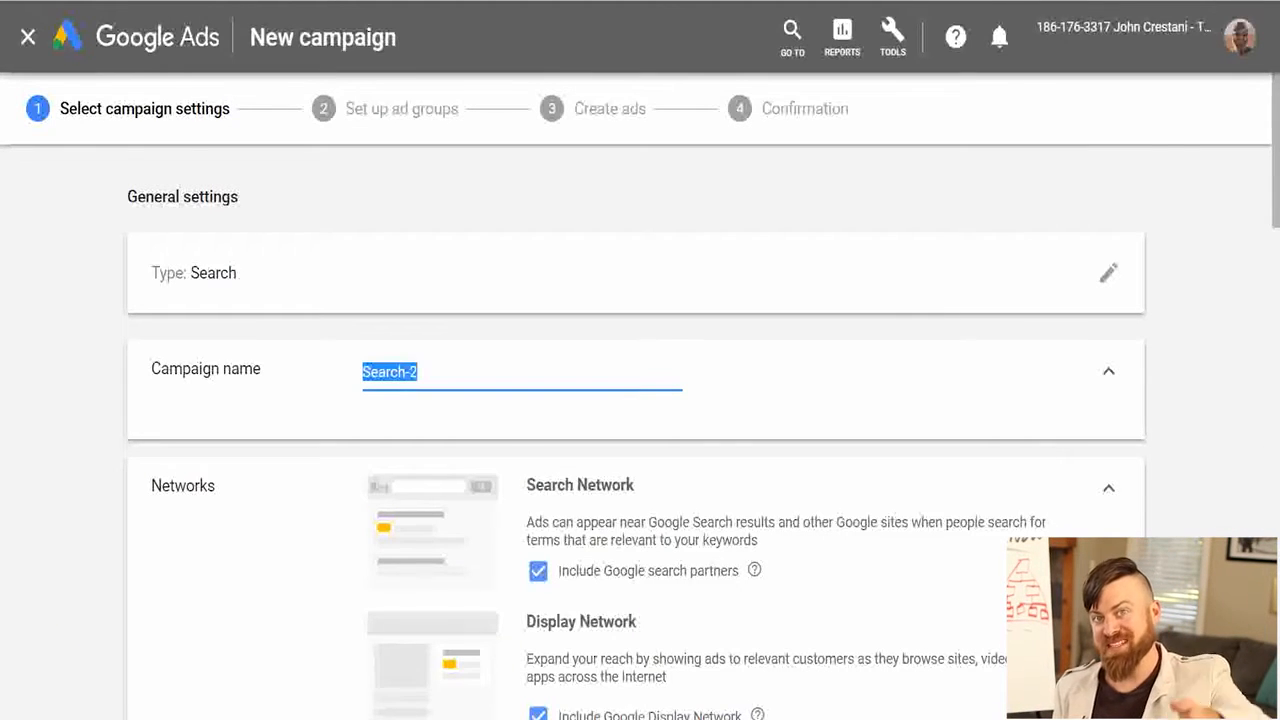
pyautogui.scroll(-2, 636, 430)
pyautogui.scroll(2, 636, 430)
pyautogui.click(418, 372)
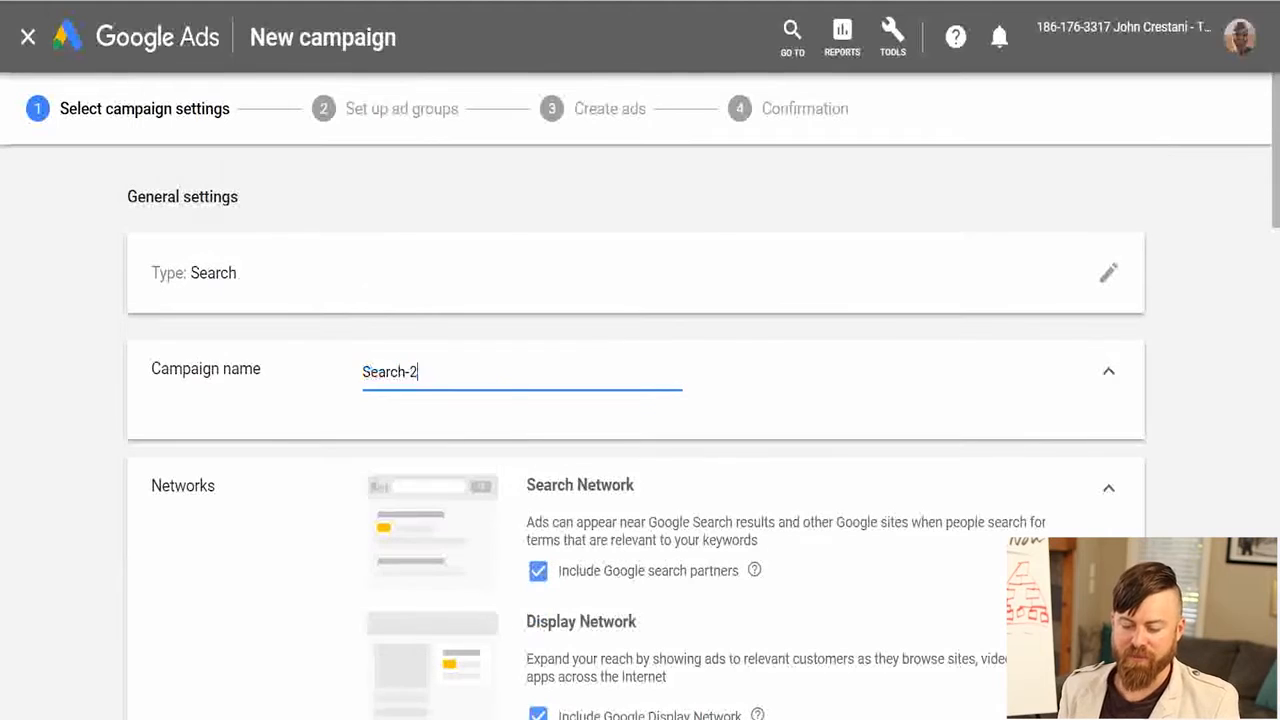
pyautogui.write('Youtube Demo!')
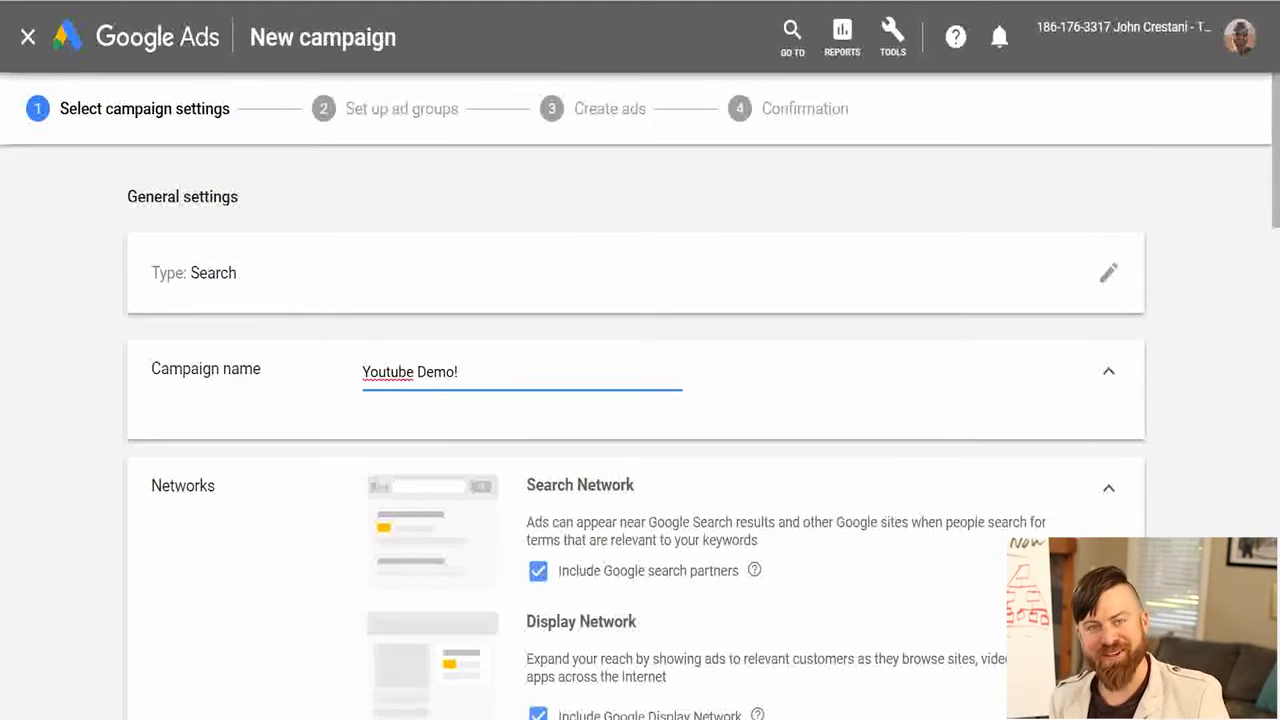
# Exclude the Google Display Network from the campaign's networks.
pyautogui.scroll(-2, 636, 430)
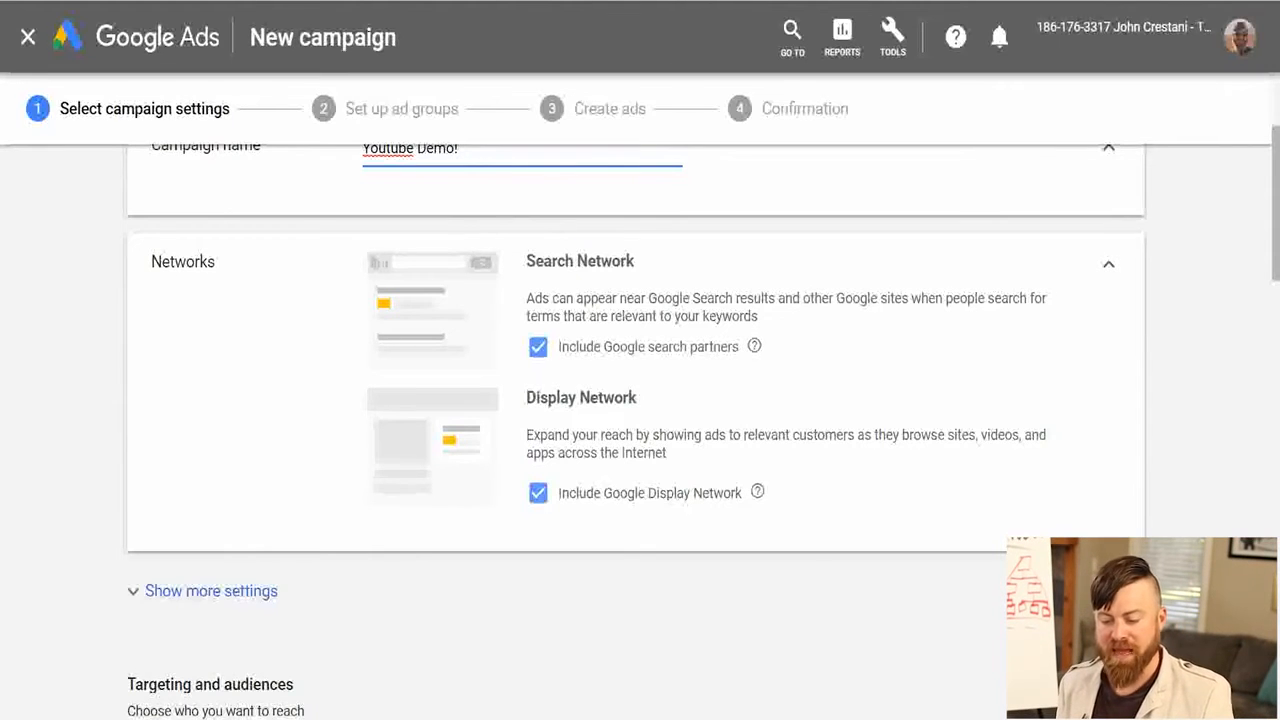
pyautogui.moveTo(509, 377)
pyautogui.mouseDown()
pyautogui.moveTo(953, 374)
pyautogui.moveTo(1136, 244)
pyautogui.moveTo(452, 215)
pyautogui.mouseUp()
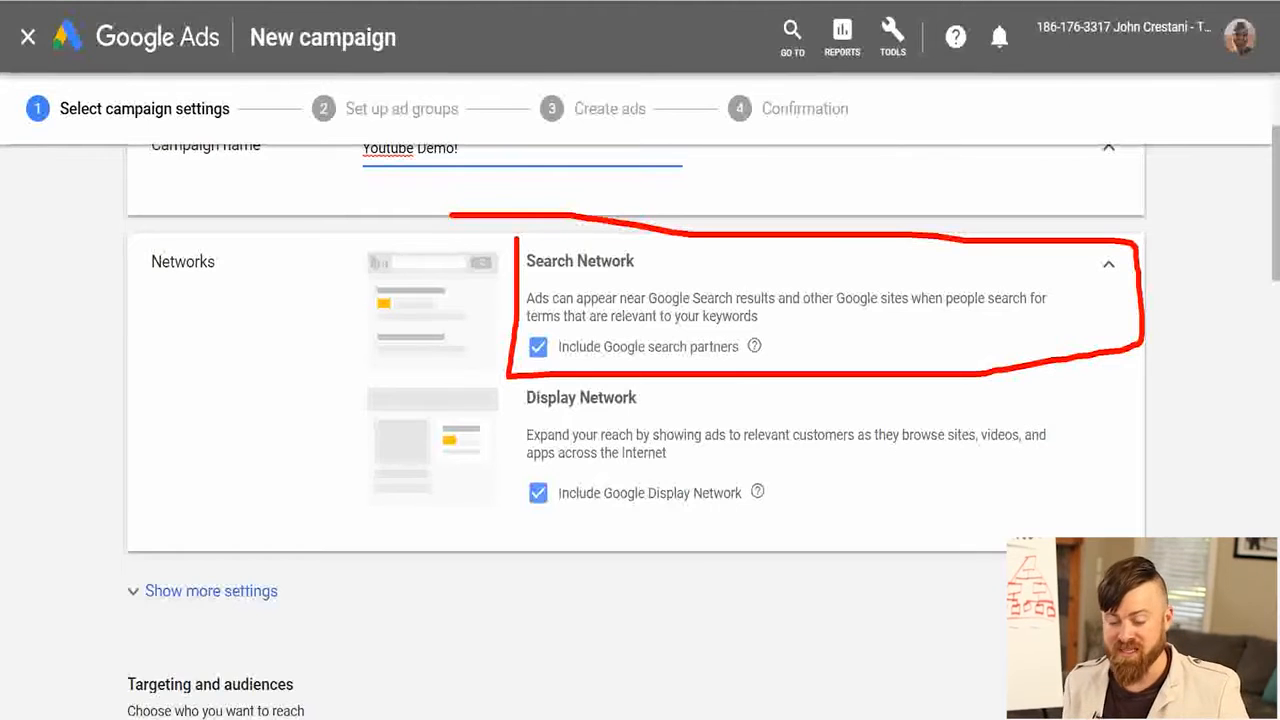
pyautogui.press('Escape')
pyautogui.click(538, 493)
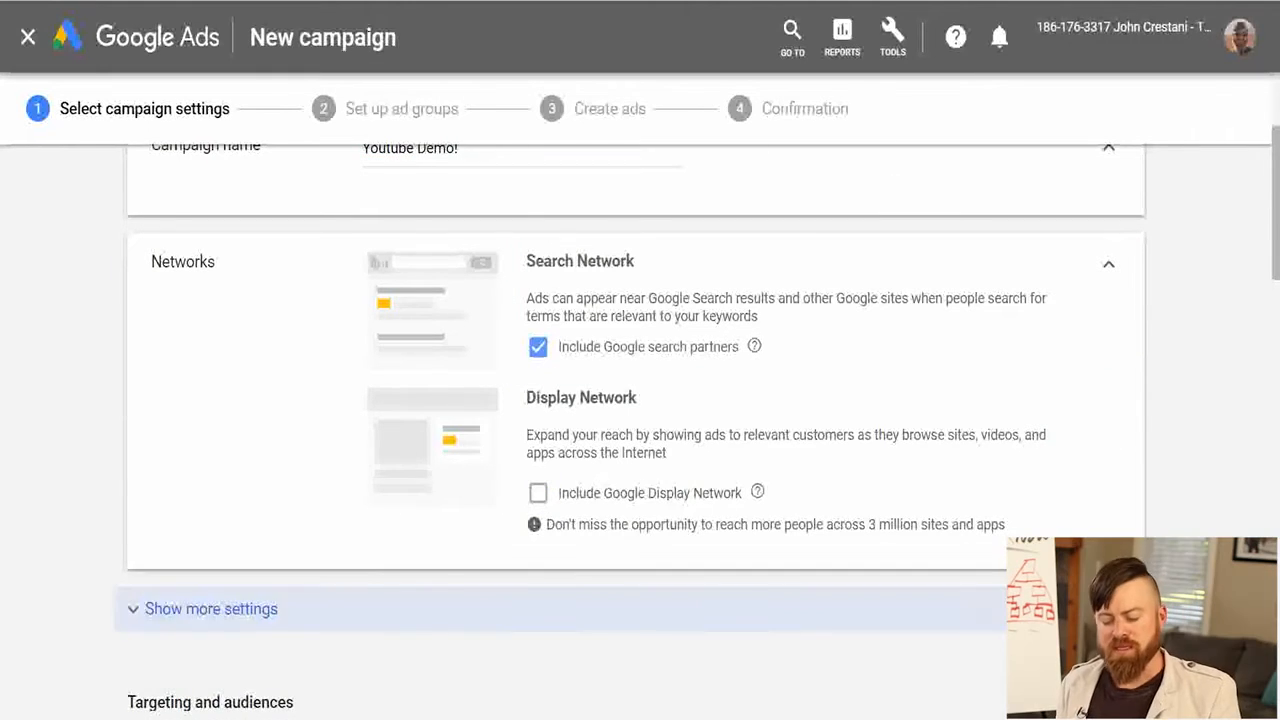
# Review the additional settings for start and end dates, campaign URL options and Dynamic Search Ads, and hide them again.
pyautogui.scroll(-4, 431, 609)
pyautogui.scroll(1, 431, 400)
pyautogui.click(431, 274)
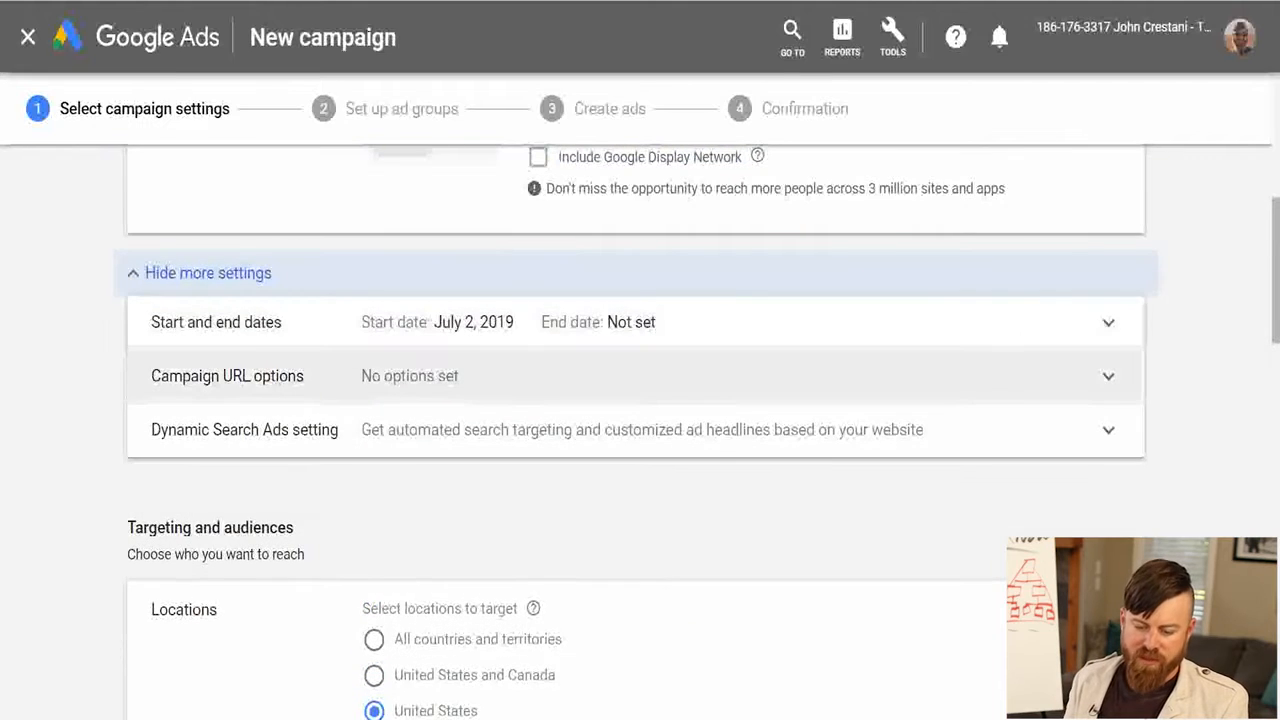
pyautogui.moveTo(190, 281)
pyautogui.mouseDown()
pyautogui.moveTo(660, 277)
pyautogui.moveTo(895, 310)
pyautogui.mouseUp()
pyautogui.moveTo(215, 210)
pyautogui.mouseDown()
pyautogui.moveTo(350, 555)
pyautogui.moveTo(295, 614)
pyautogui.mouseUp()
pyautogui.moveTo(580, 347)
pyautogui.mouseDown()
pyautogui.moveTo(731, 327)
pyautogui.moveTo(640, 370)
pyautogui.moveTo(504, 298)
pyautogui.mouseUp()
pyautogui.press('Escape')
pyautogui.click(208, 273)
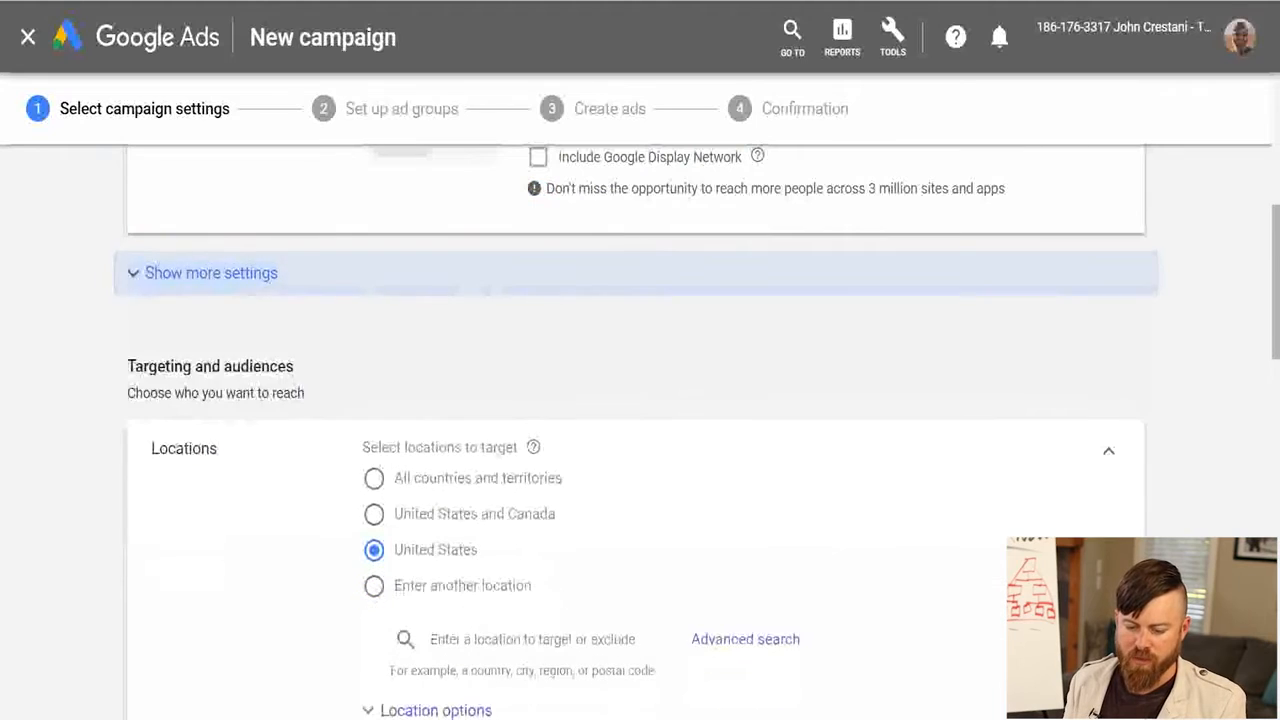
# Review the location targeting choices, including the target and exclude location options, and collapse those options again.
pyautogui.scroll(-2, 636, 430)
pyautogui.scroll(1, 636, 430)
pyautogui.moveTo(230, 220)
pyautogui.mouseDown()
pyautogui.moveTo(114, 228)
pyautogui.moveTo(204, 300)
pyautogui.moveTo(310, 213)
pyautogui.moveTo(212, 224)
pyautogui.mouseUp()
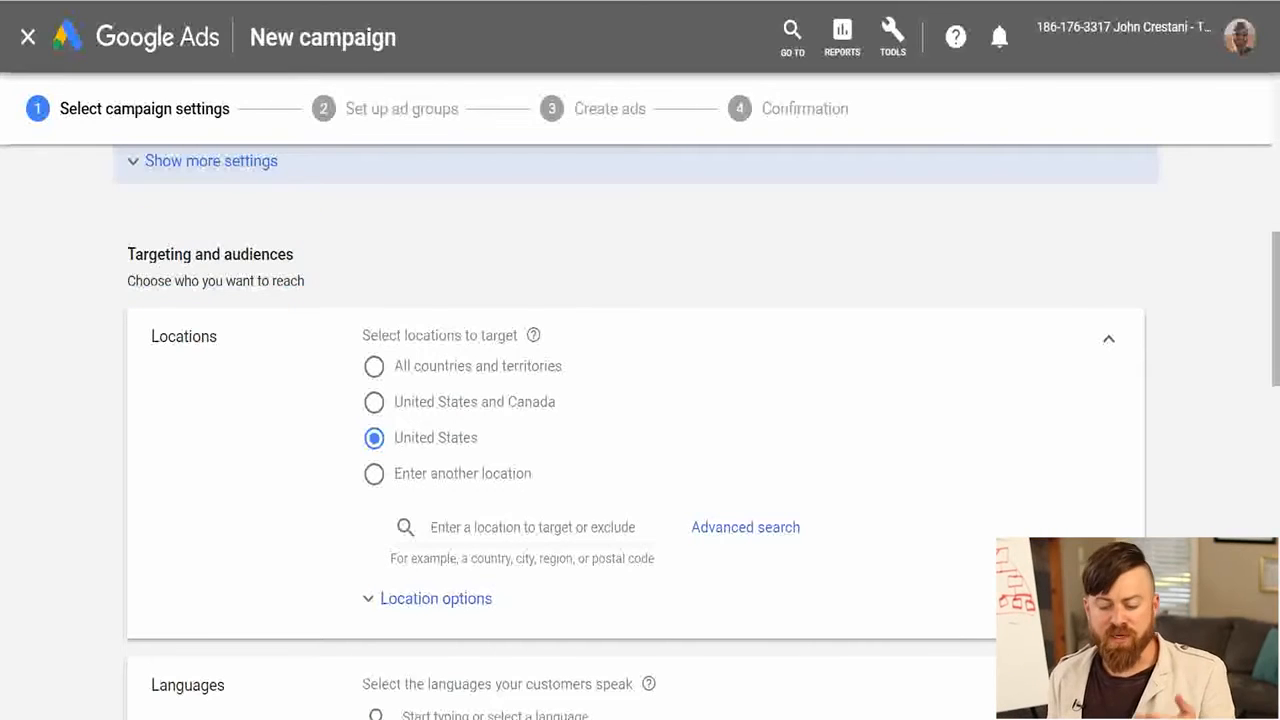
pyautogui.moveTo(369, 418)
pyautogui.mouseDown()
pyautogui.moveTo(504, 452)
pyautogui.moveTo(396, 418)
pyautogui.mouseUp()
pyautogui.press('Escape')
pyautogui.click(436, 599)
pyautogui.scroll(-3, 436, 599)
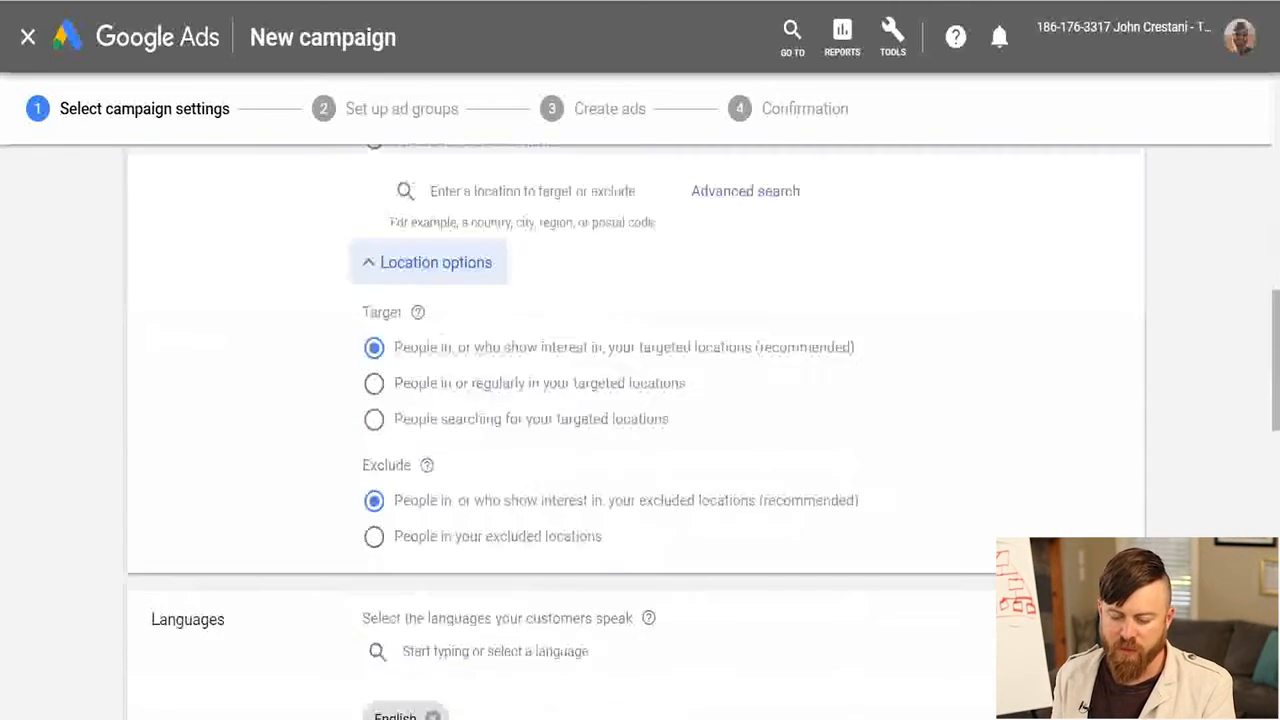
pyautogui.click(436, 262)
# Search the locations for "baham" and target the country The Bahamas.
pyautogui.scroll(2, 436, 262)
pyautogui.click(445, 416)
pyautogui.write('baha')
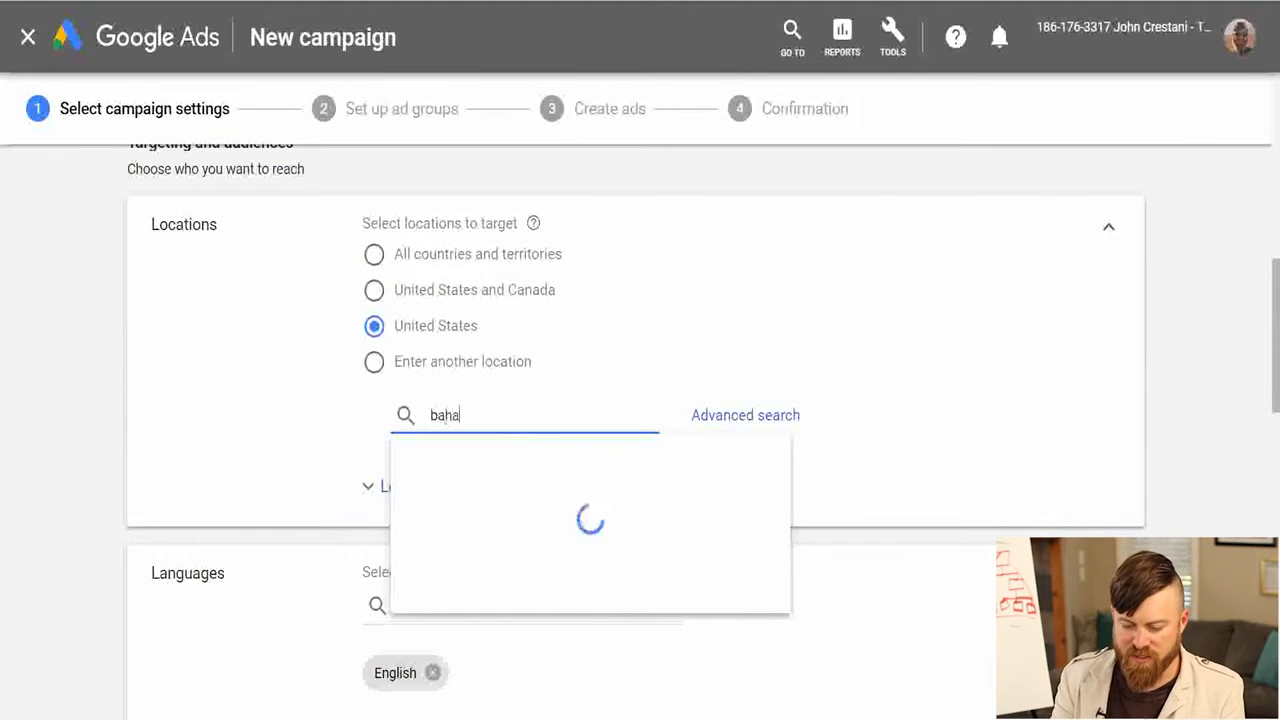
pyautogui.write('m')
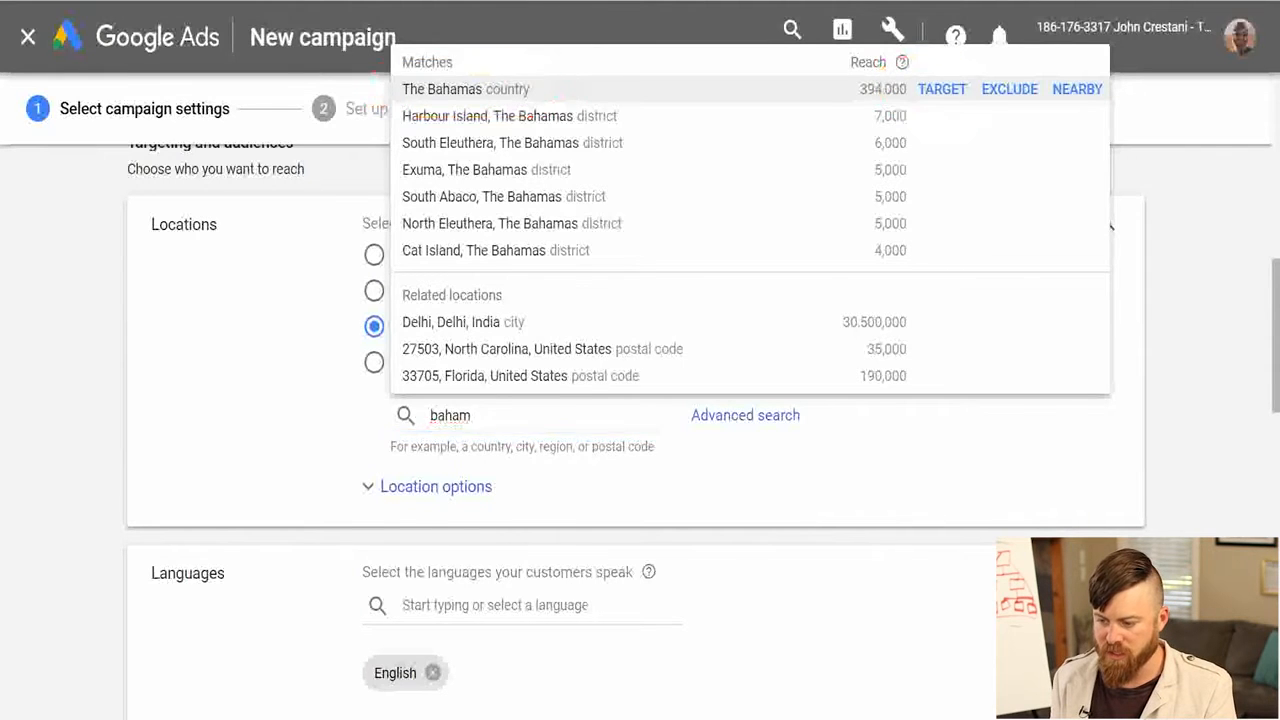
pyautogui.click(942, 89)
# Add the Puerto Rico region and the country American Samoa to the targeted locations.
pyautogui.write('puerto')
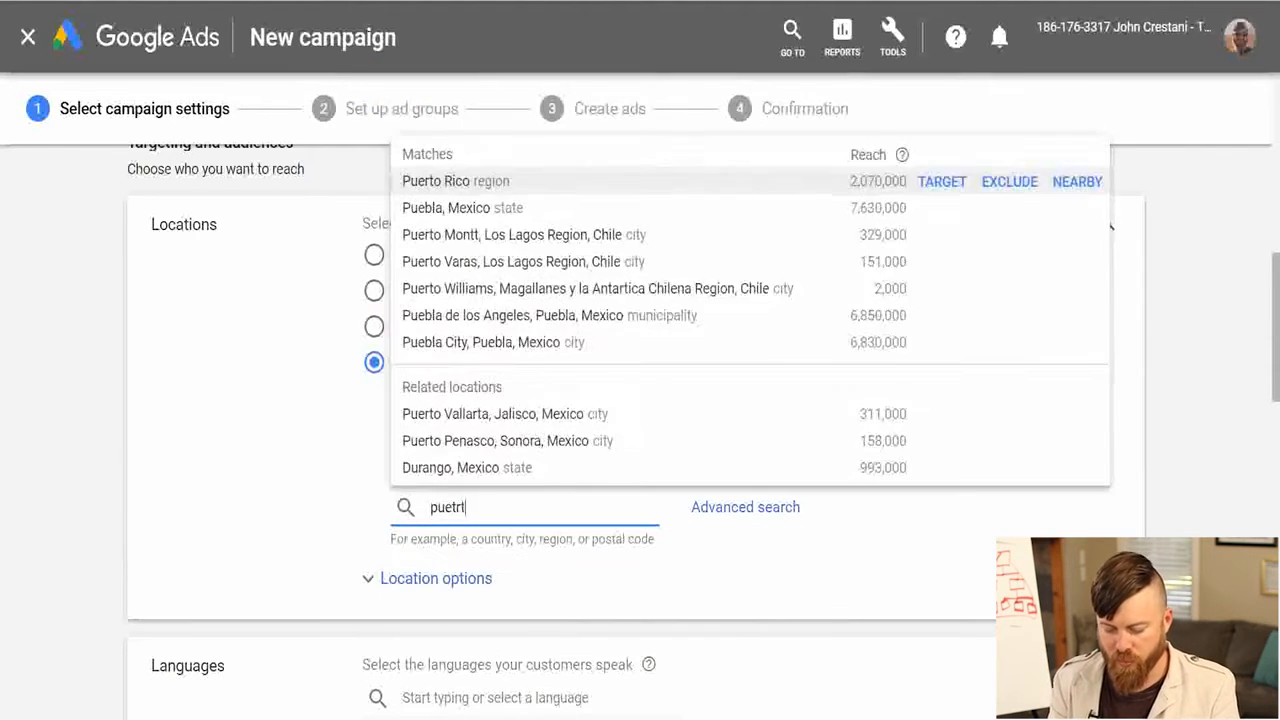
pyautogui.click(940, 180)
pyautogui.click(520, 534)
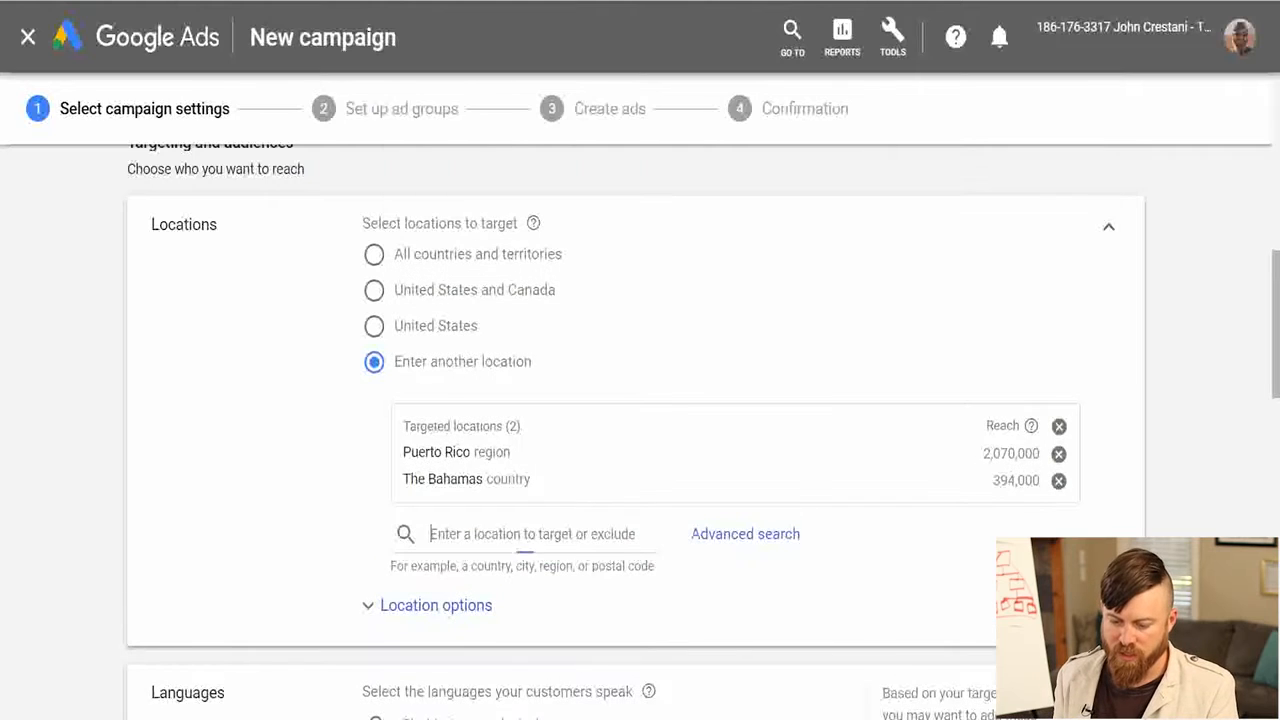
pyautogui.write('american')
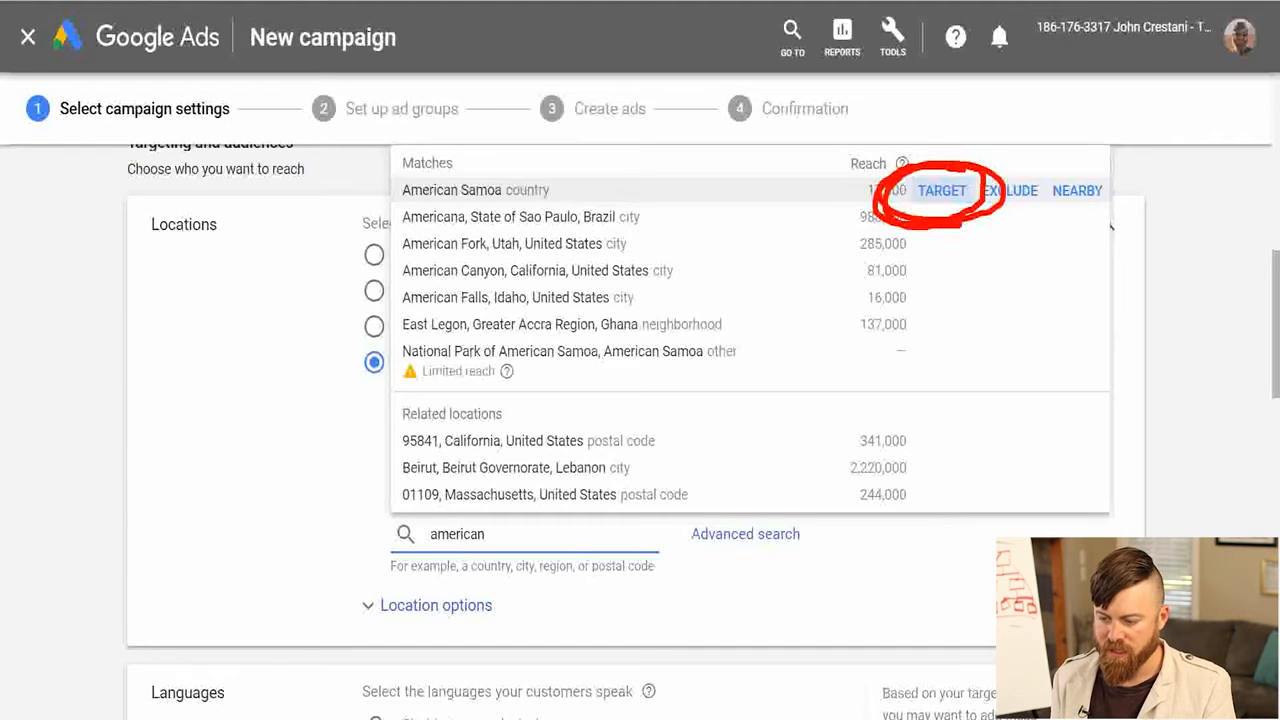
pyautogui.click(942, 190)
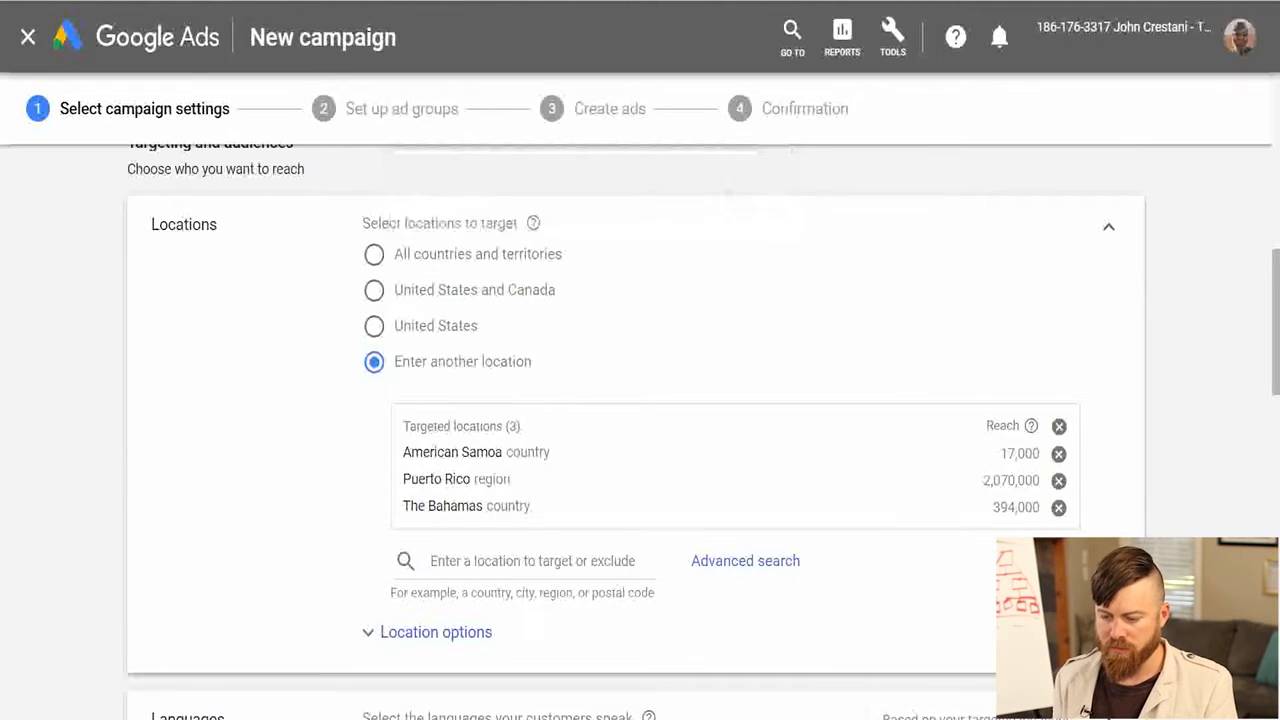
# Add Arabic and Bengali to the campaign's customer languages alongside English.
pyautogui.scroll(-4, 636, 430)
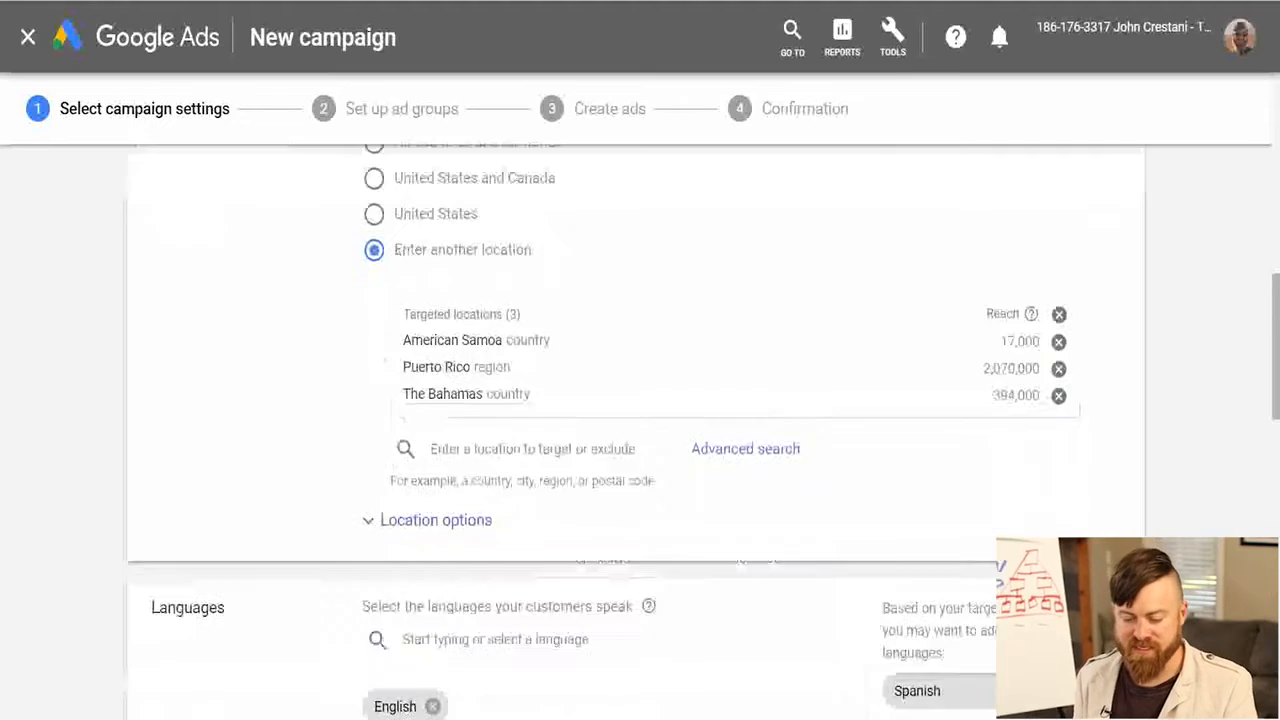
pyautogui.click(495, 304)
pyautogui.click(770, 370)
pyautogui.moveTo(478, 352)
pyautogui.mouseDown()
pyautogui.moveTo(317, 361)
pyautogui.moveTo(306, 328)
pyautogui.moveTo(414, 318)
pyautogui.moveTo(408, 420)
pyautogui.mouseUp()
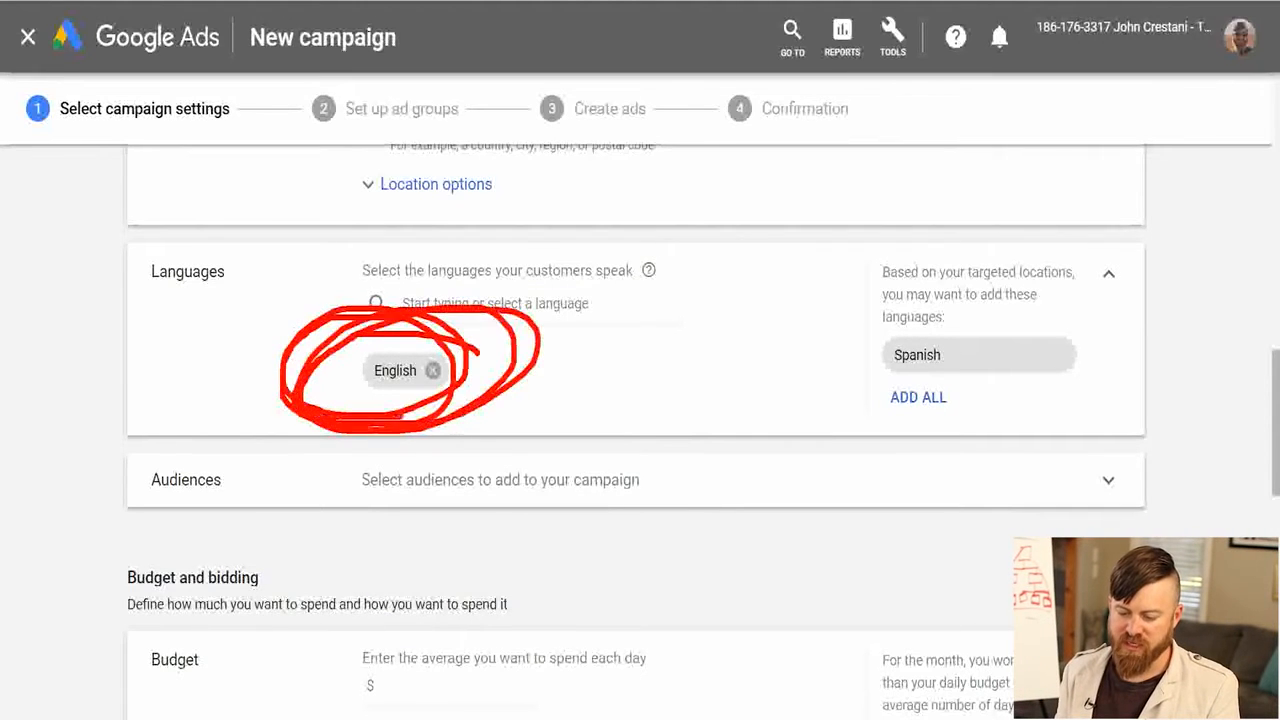
pyautogui.click(495, 304)
pyautogui.click(431, 347)
pyautogui.click(434, 383)
pyautogui.press('Escape')
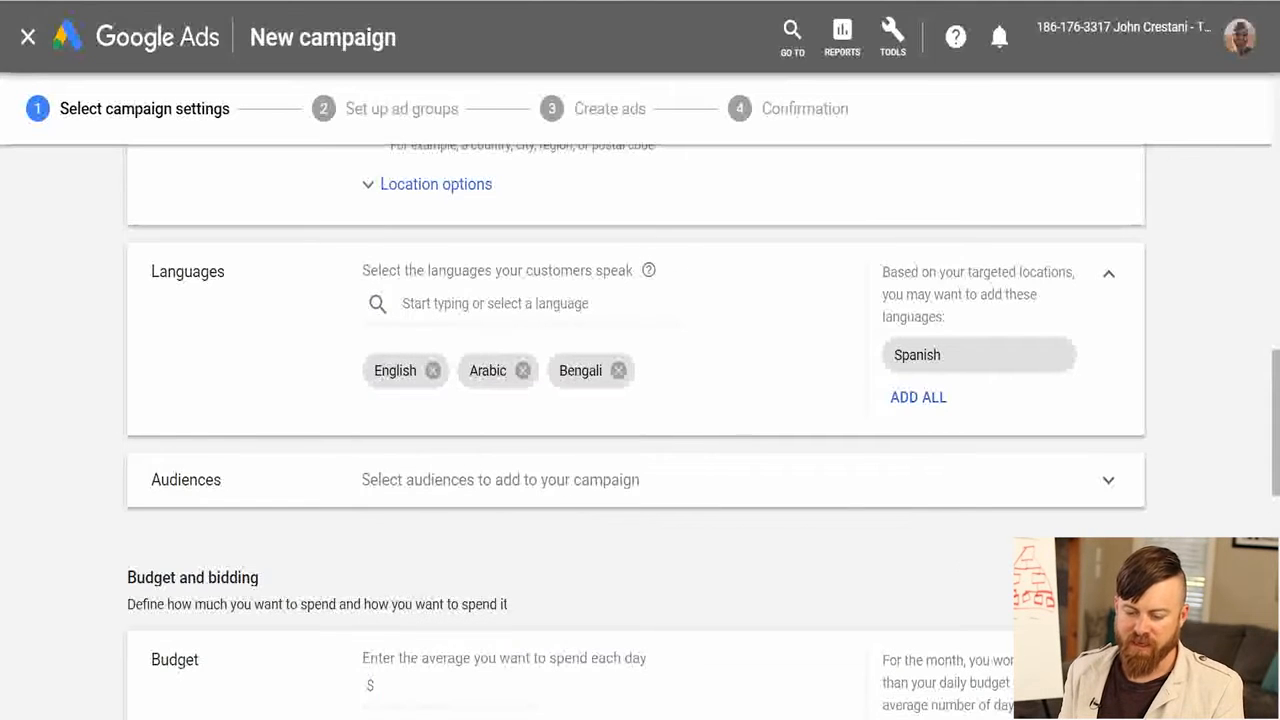
pyautogui.hotkey('shift', 'd')
pyautogui.moveTo(642, 380); pyautogui.dragTo(360, 268)
pyautogui.click(495, 304)
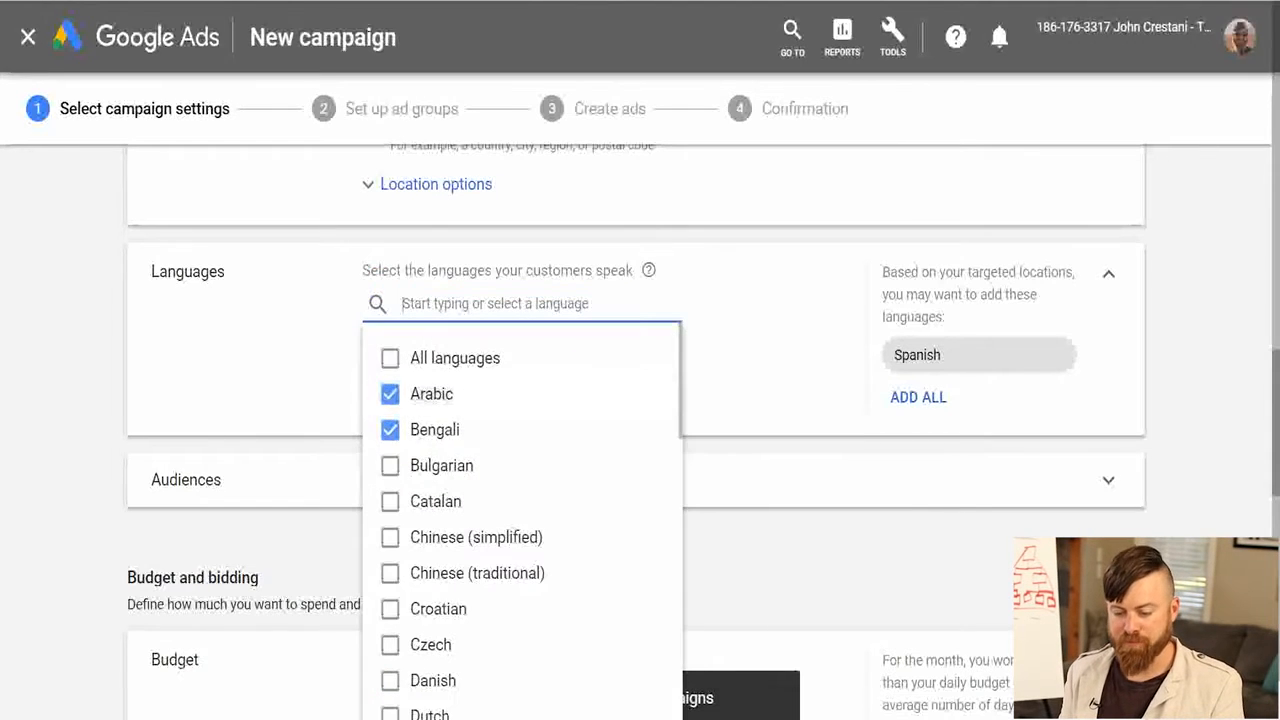
pyautogui.press('Escape')
pyautogui.moveTo(676, 346)
pyautogui.mouseDown()
pyautogui.moveTo(608, 439)
pyautogui.moveTo(554, 456)
pyautogui.moveTo(228, 327)
pyautogui.mouseUp()
# Look over the audience search and targeting options and collapse the audiences section again.
pyautogui.scroll(-1, 640, 380)
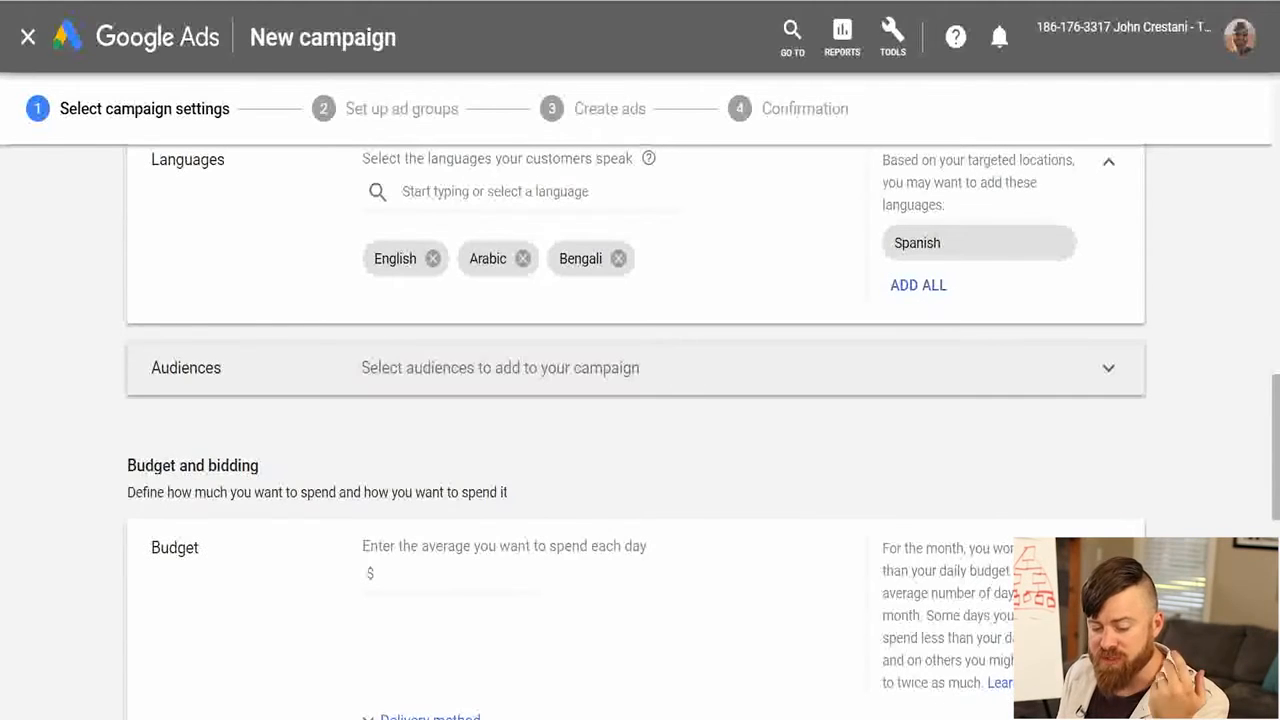
pyautogui.click(440, 369)
pyautogui.scroll(-2, 414, 425)
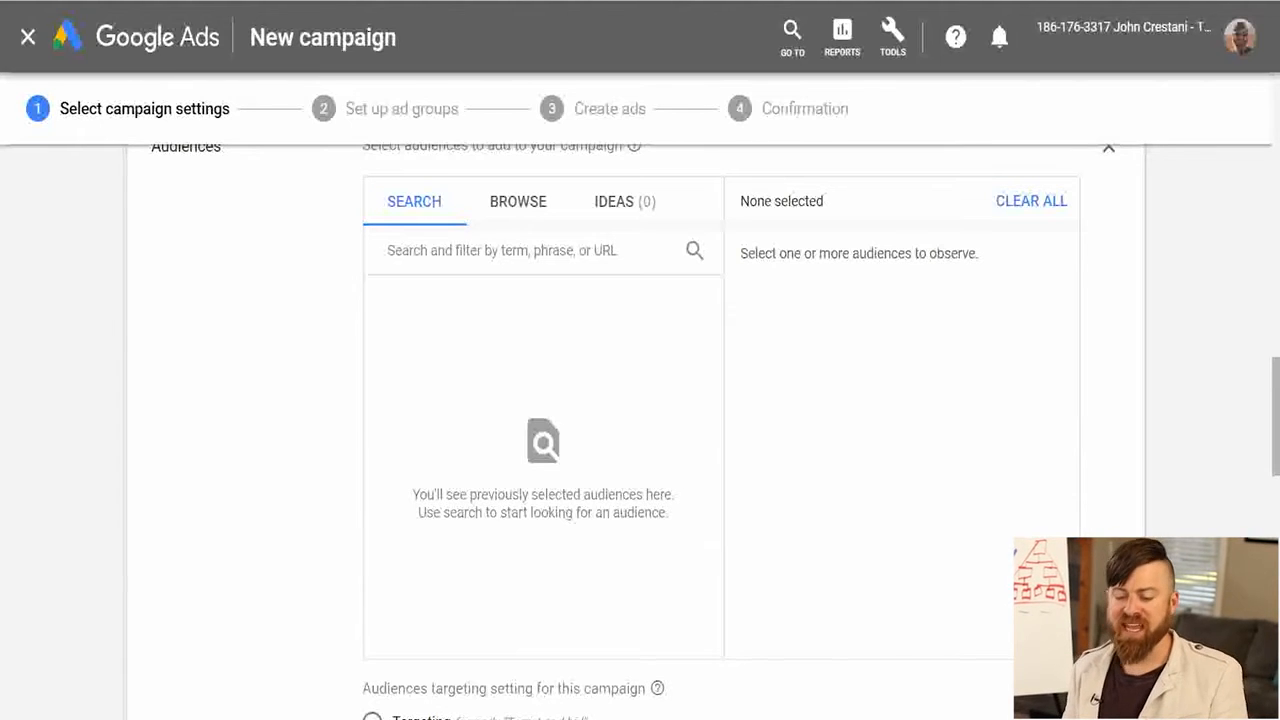
pyautogui.scroll(1, 572, 430)
pyautogui.click(1108, 260)
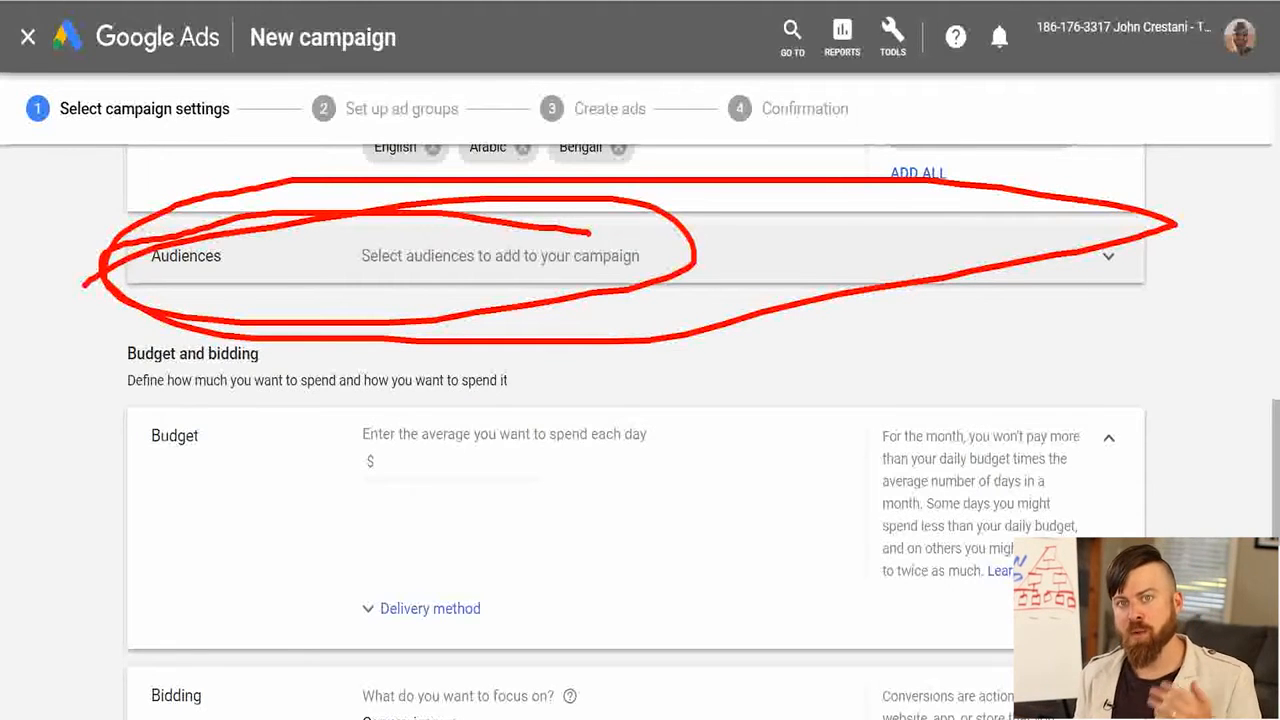
# Set the average daily budget to $20.00 and expand the delivery method options.
pyautogui.scroll(-2, 636, 430)
pyautogui.click(450, 238)
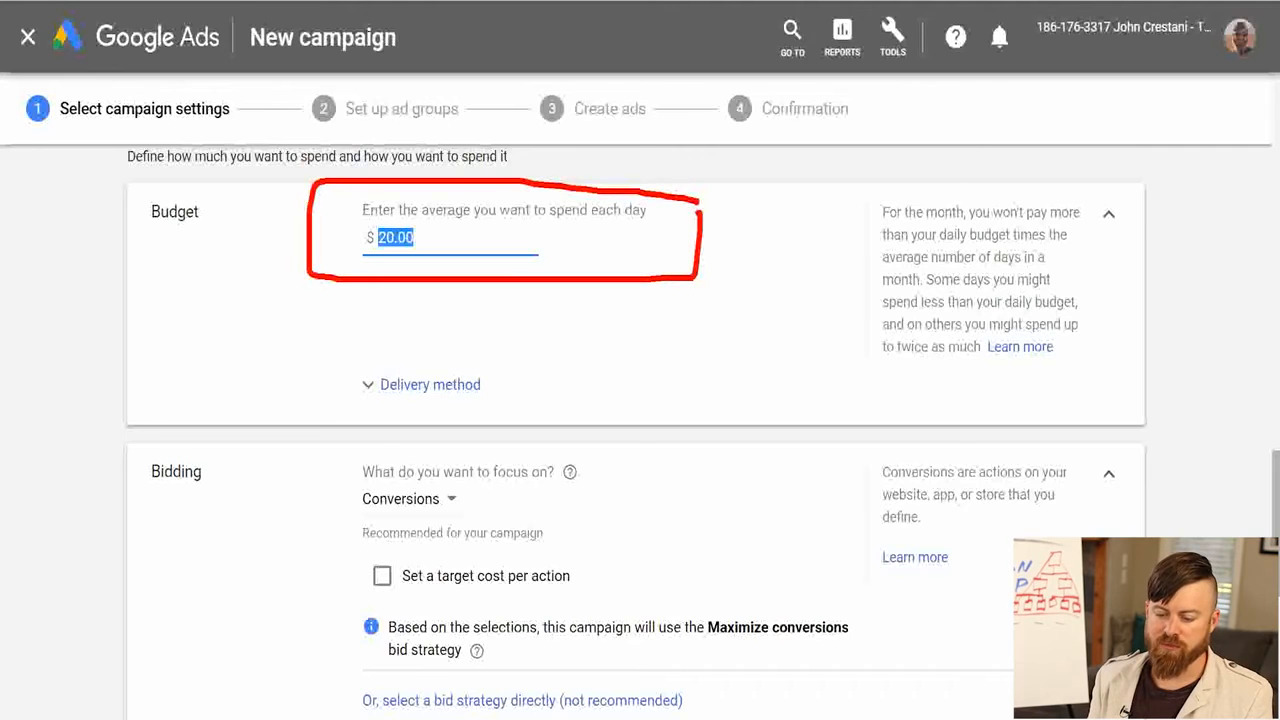
pyautogui.click(430, 385)
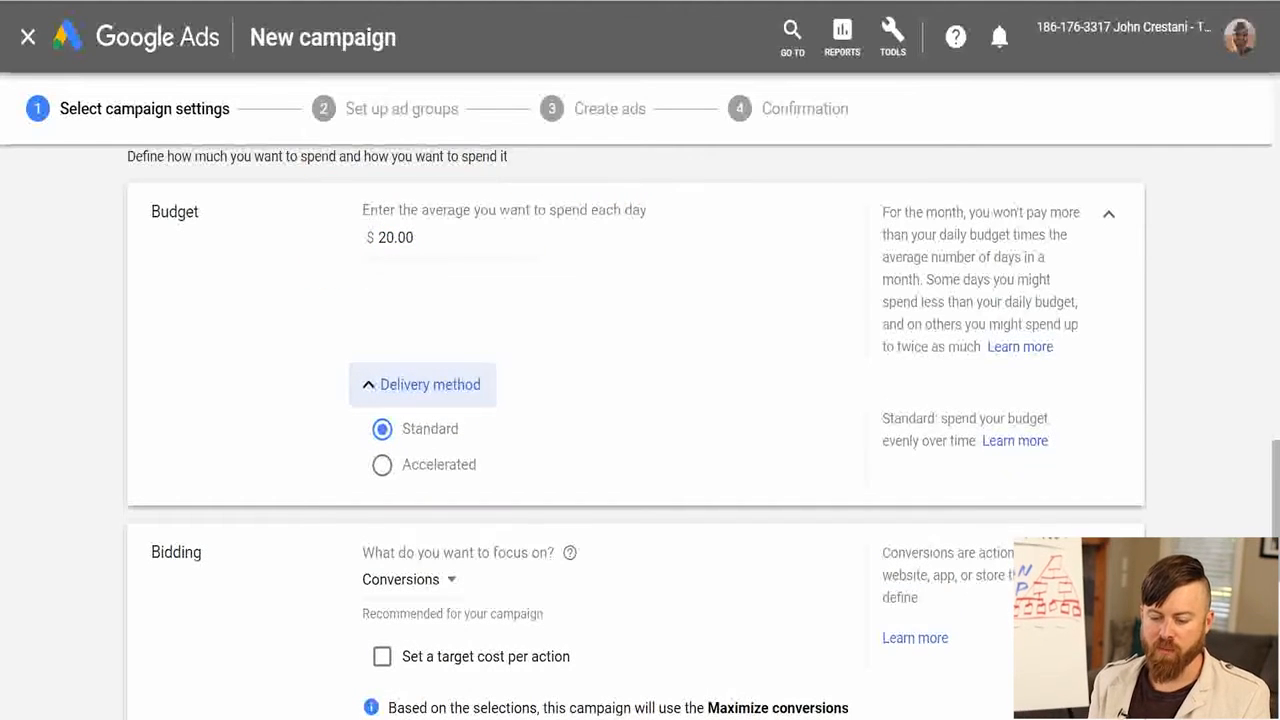
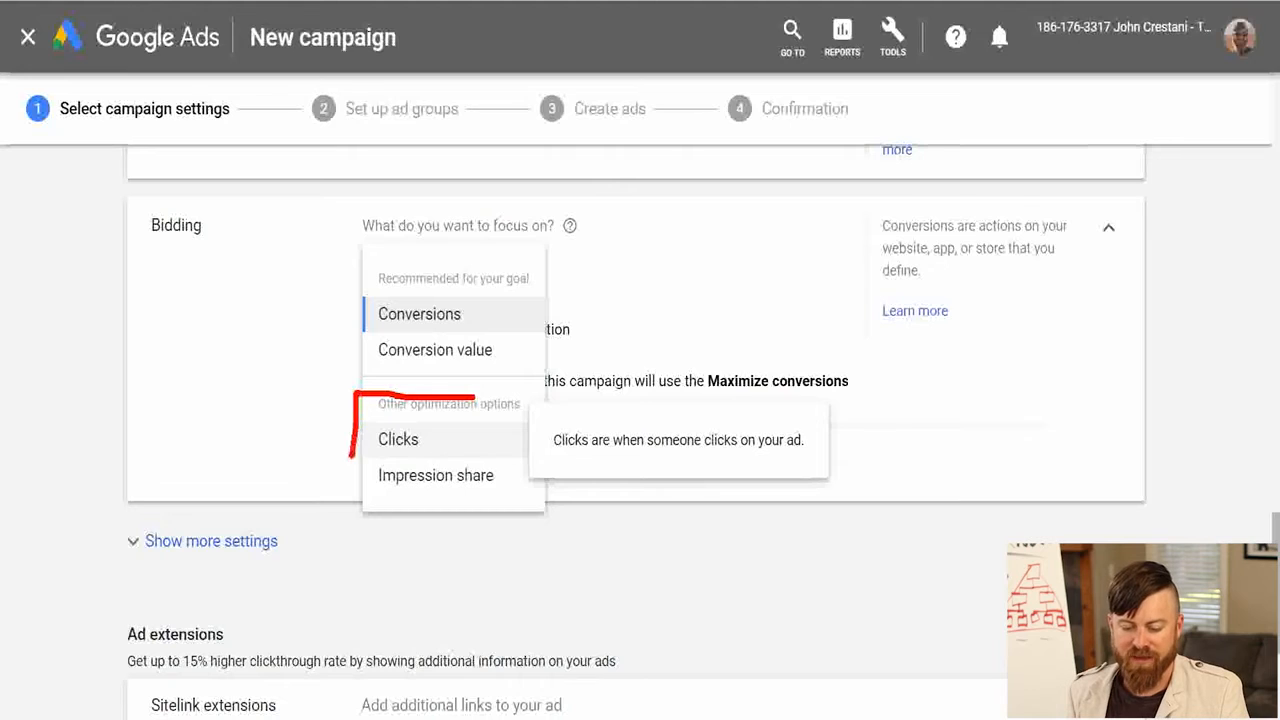
# Set the campaign's bidding focus to Clicks instead of Conversions, leaving the maximum CPC bid limit blank.
pyautogui.moveTo(303, 290)
pyautogui.mouseDown()
pyautogui.moveTo(320, 432)
pyautogui.moveTo(304, 452)
pyautogui.moveTo(342, 431)
pyautogui.moveTo(320, 440)
pyautogui.mouseUp()
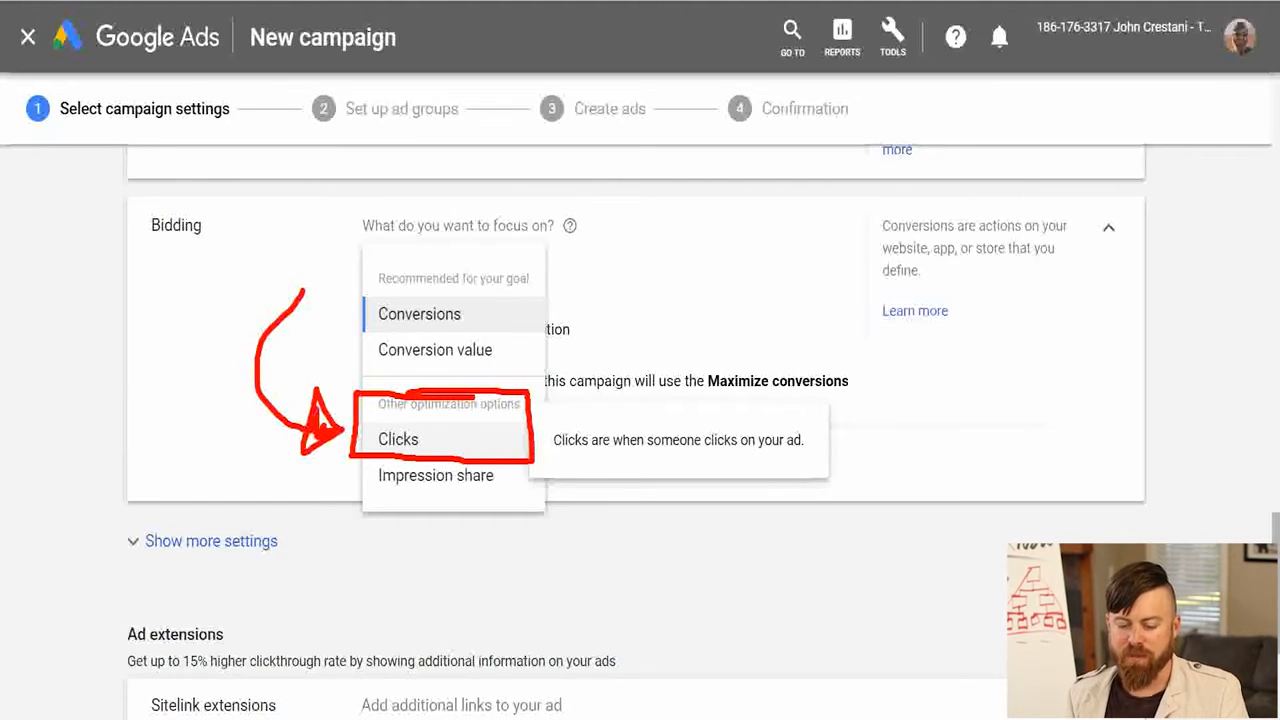
pyautogui.moveTo(578, 277); pyautogui.dragTo(562, 412)
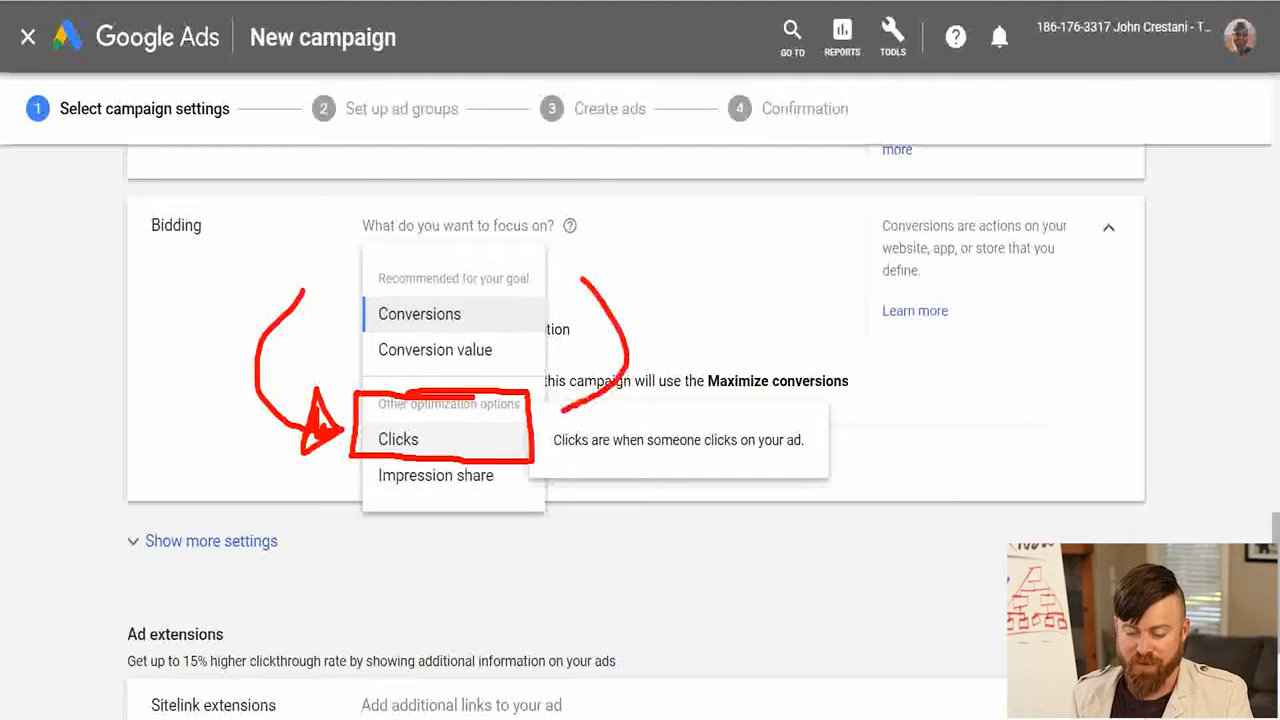
pyautogui.press('Right')
pyautogui.moveTo(362, 328); pyautogui.dragTo(552, 328)
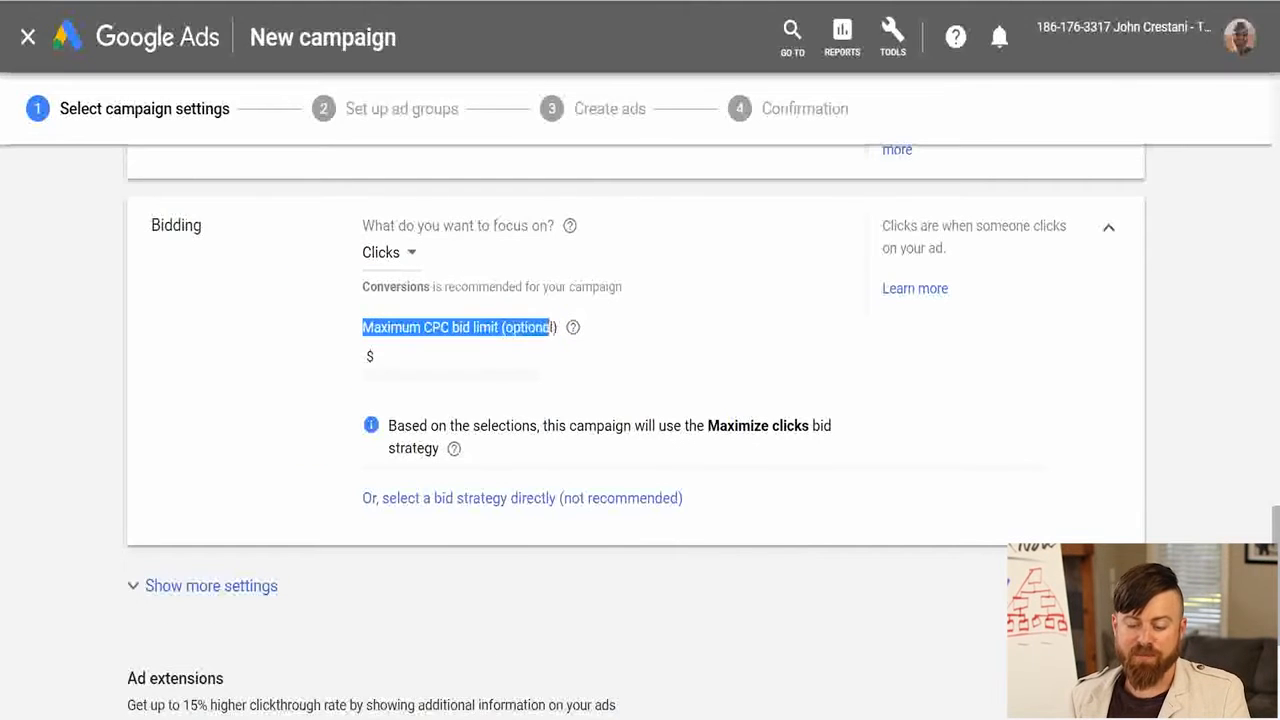
pyautogui.click(560, 336)
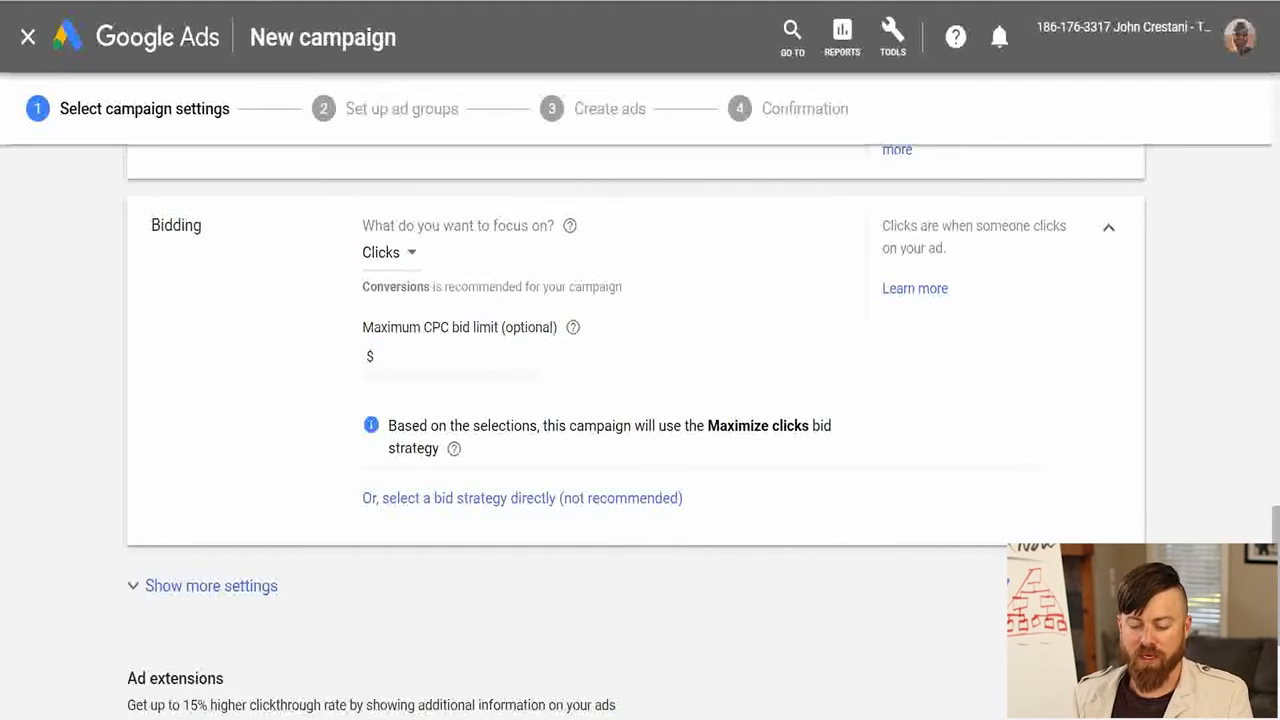
# Show the additional campaign settings and set the ad schedule days to Mondays - Fridays.
pyautogui.scroll(-1, 636, 474)
pyautogui.moveTo(700, 448)
pyautogui.mouseDown()
pyautogui.moveTo(860, 396)
pyautogui.moveTo(700, 383)
pyautogui.moveTo(697, 448)
pyautogui.mouseUp()
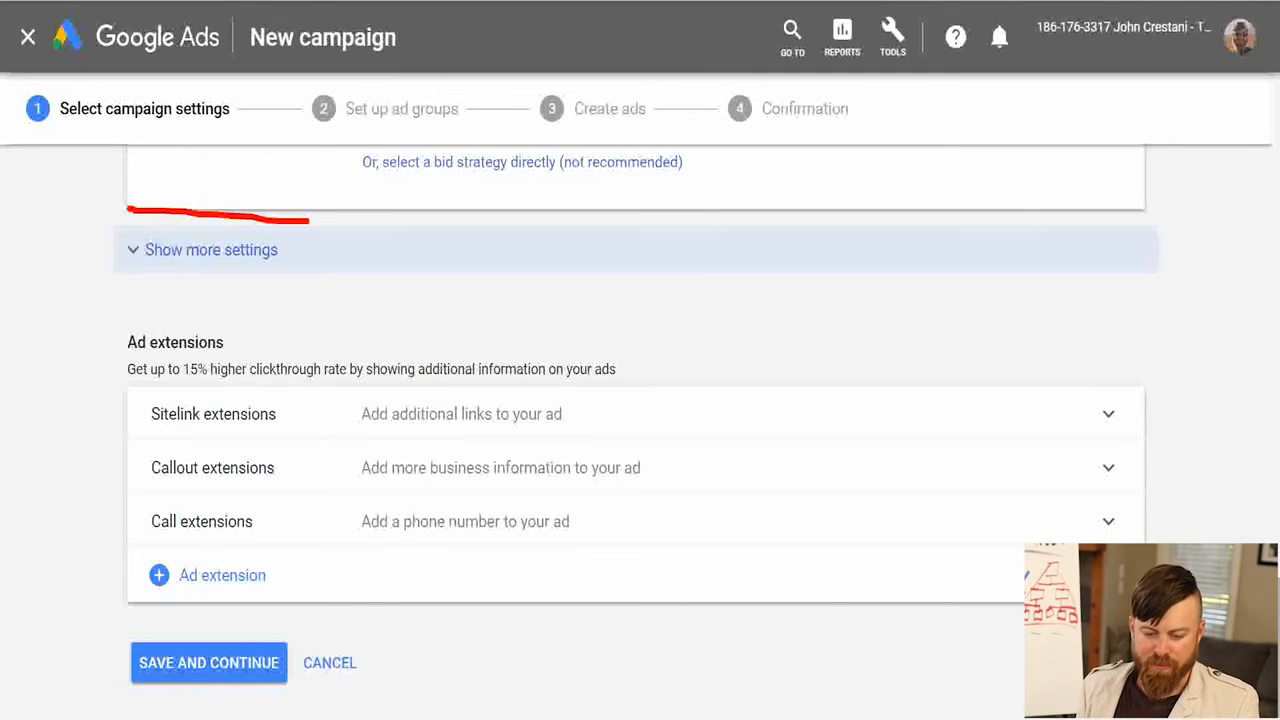
pyautogui.click(211, 250)
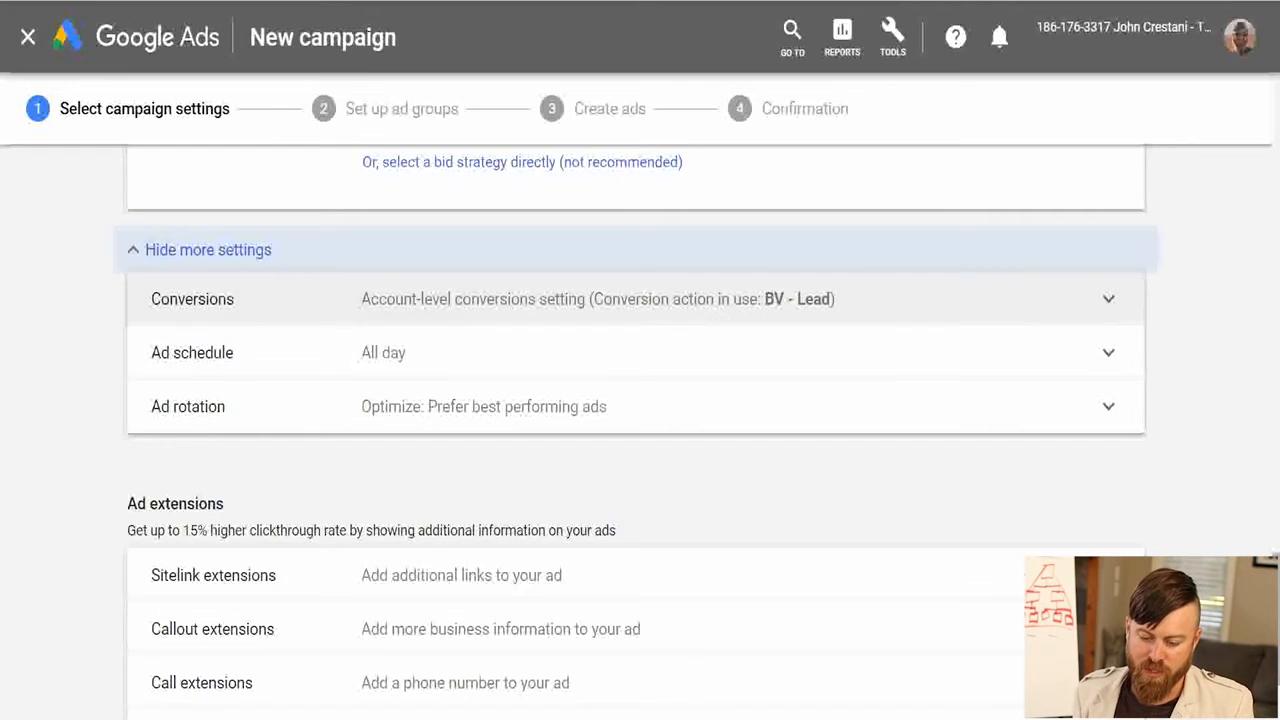
pyautogui.moveTo(108, 372)
pyautogui.mouseDown()
pyautogui.moveTo(473, 340)
pyautogui.moveTo(452, 324)
pyautogui.mouseUp()
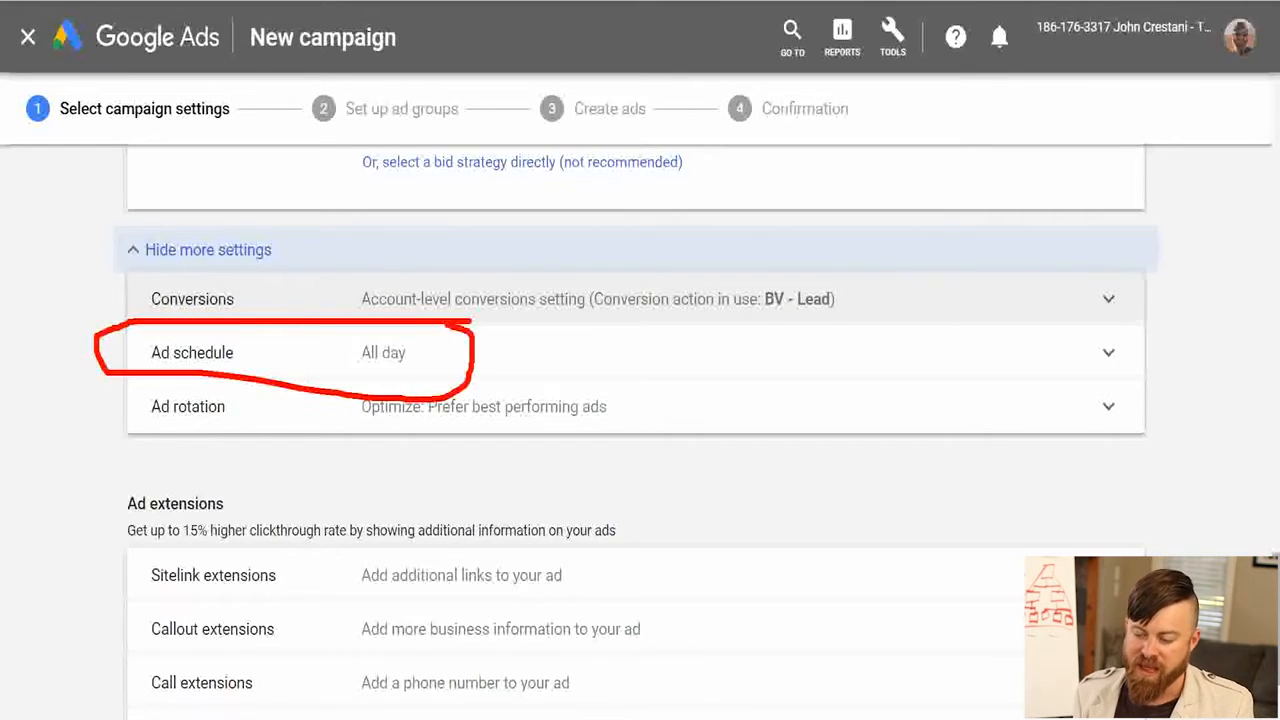
pyautogui.press('Escape')
pyautogui.click(456, 352)
pyautogui.click(435, 371)
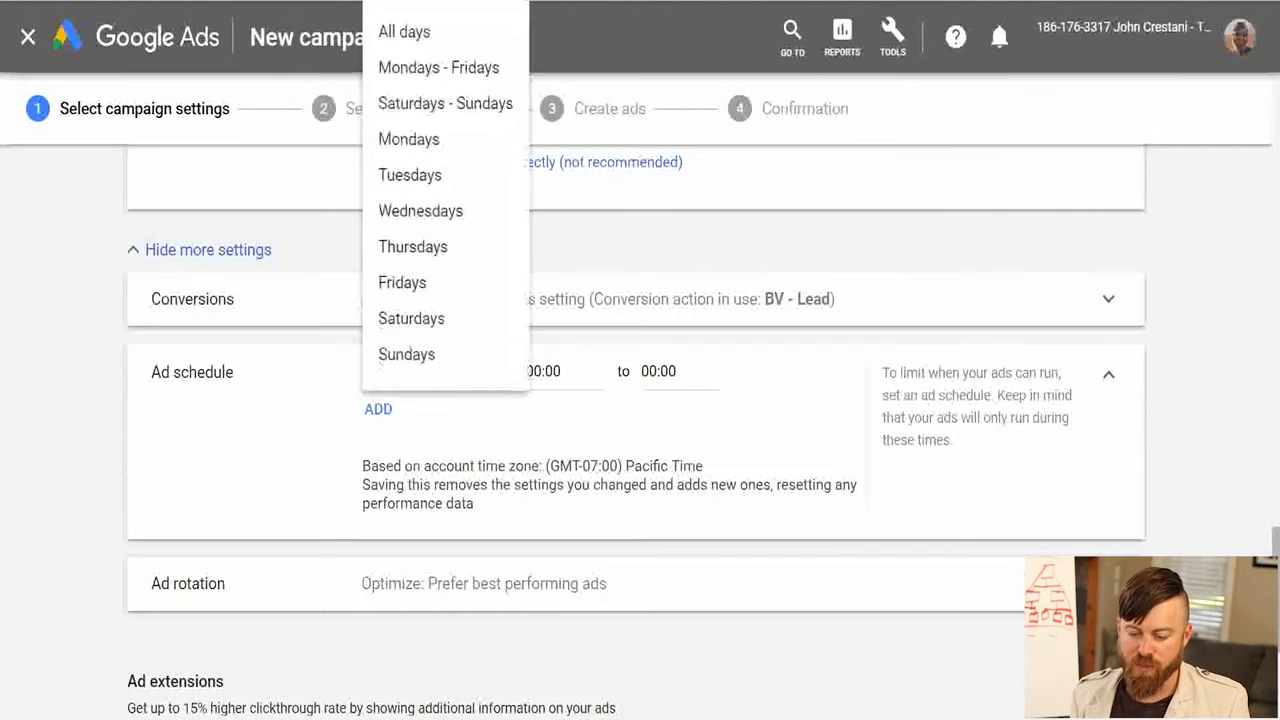
pyautogui.click(438, 67)
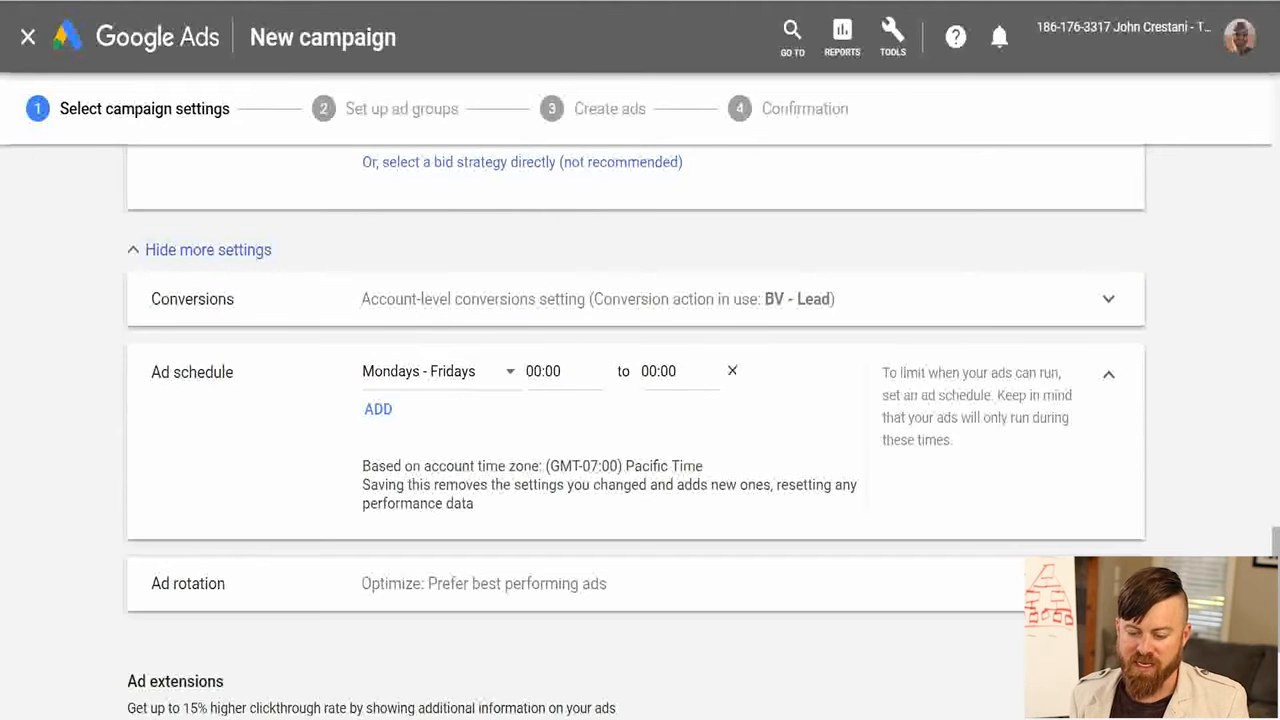
# Set the weekday ad schedule hours to run from 07:00 to 04:00.
pyautogui.click(545, 371)
pyautogui.scroll(-10, 560, 238)
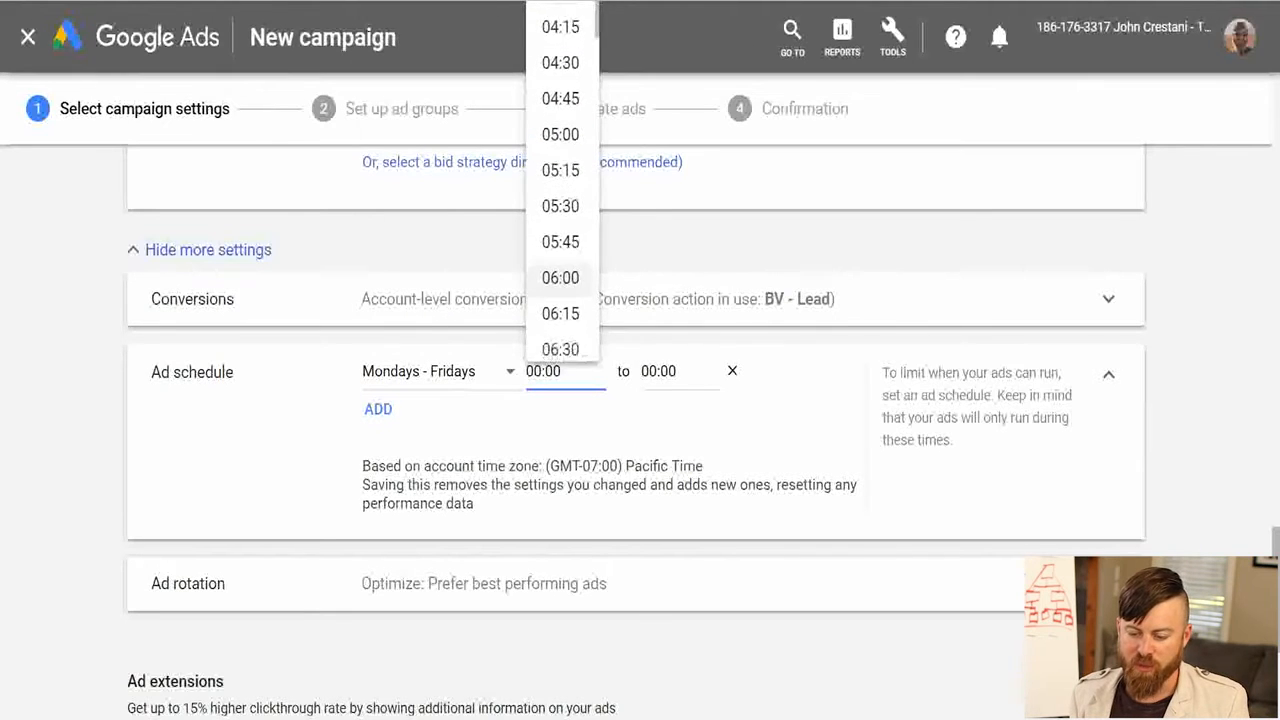
pyautogui.click(560, 205)
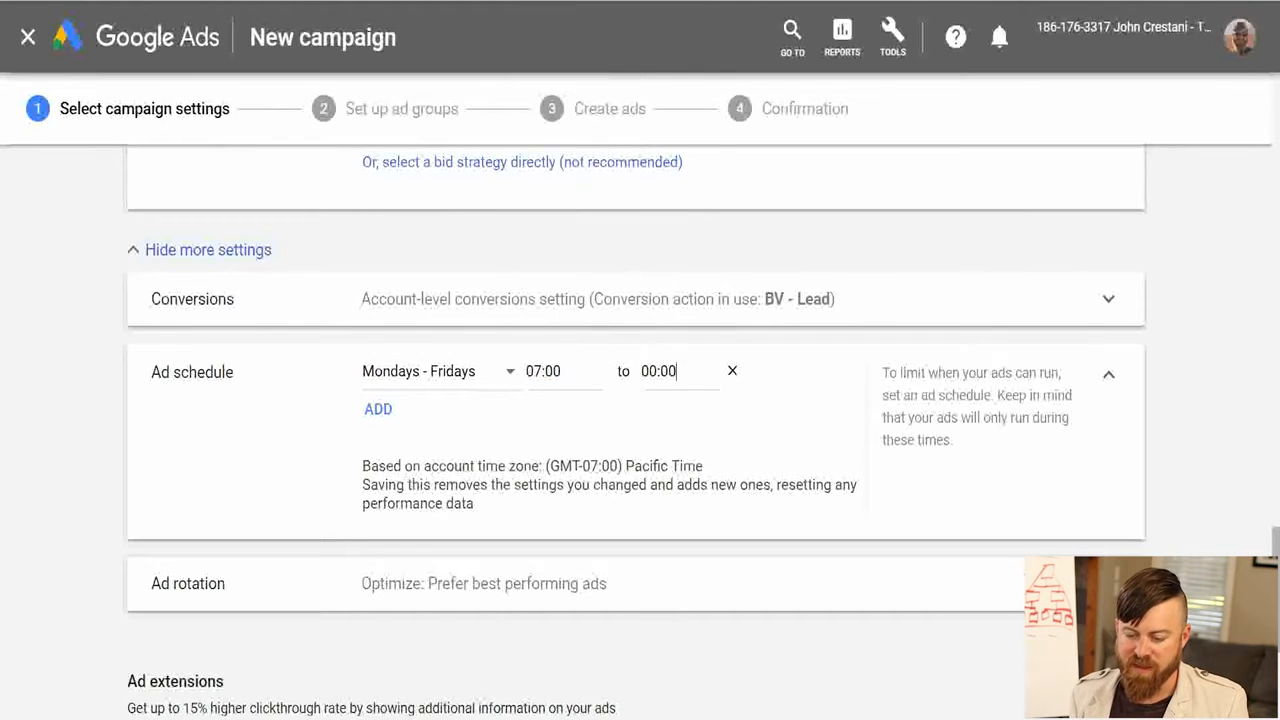
pyautogui.click(675, 371)
pyautogui.scroll(-8, 675, 300)
pyautogui.scroll(3, 675, 238)
pyautogui.click(675, 75)
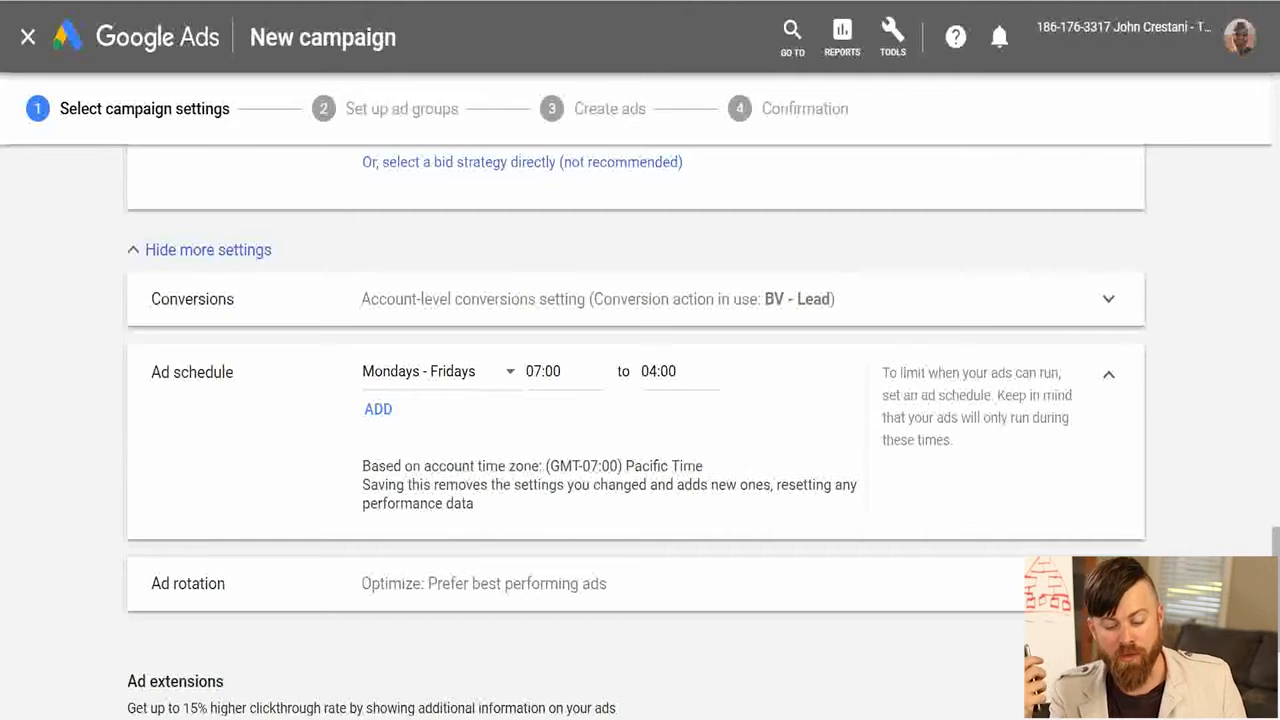
# Try the ad rotation option Do not optimize: Rotate ads indefinitely and return to Optimize: Prefer best performing ads.
pyautogui.scroll(-2, 640, 400)
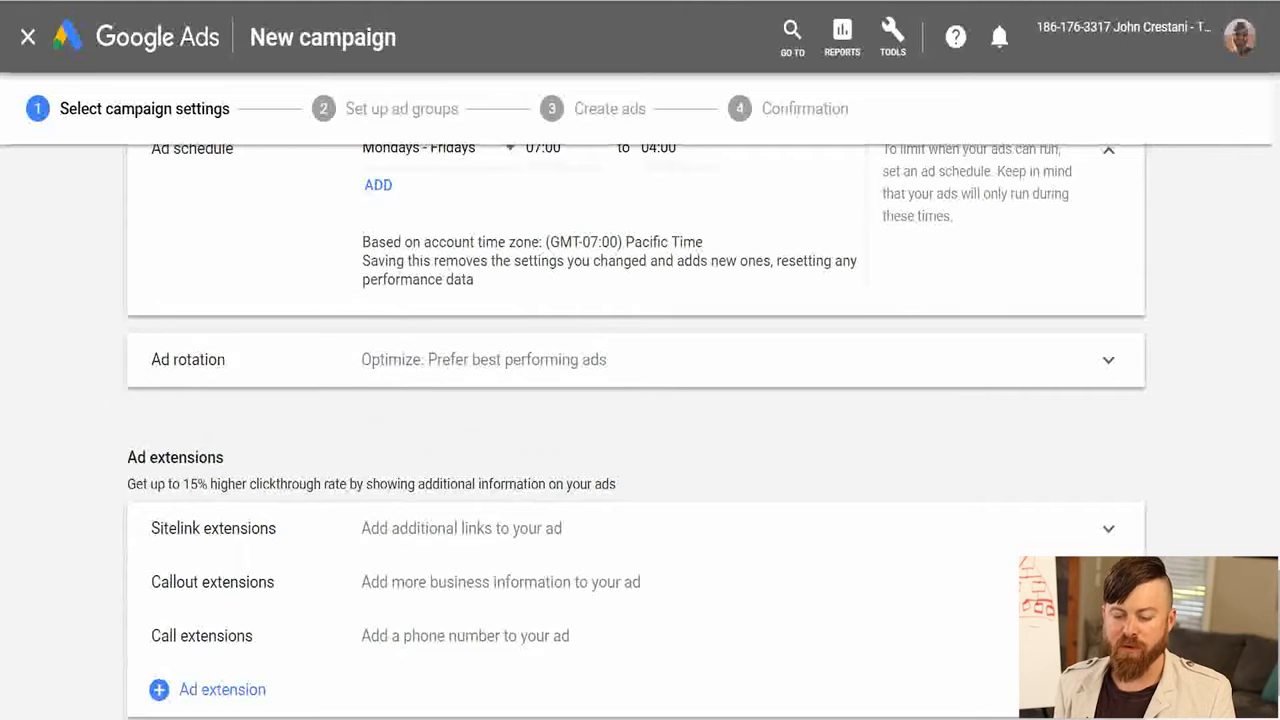
pyautogui.click(636, 360)
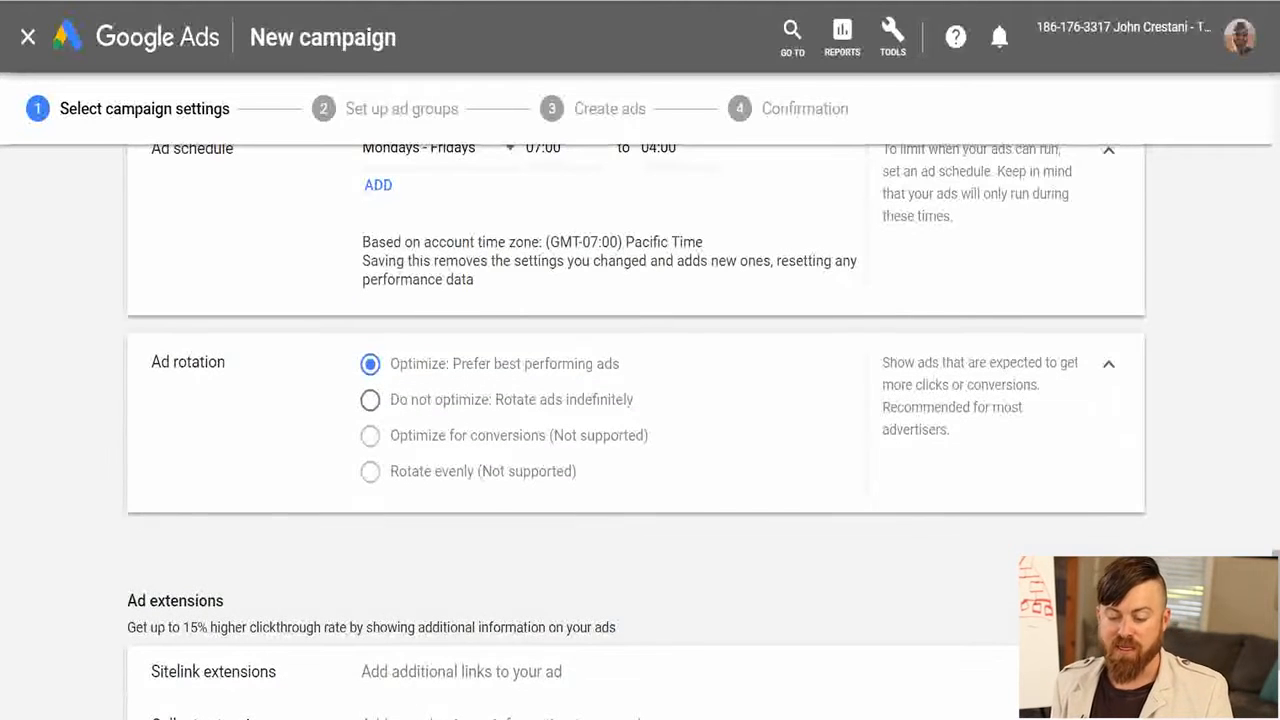
pyautogui.click(371, 400)
pyautogui.moveTo(698, 382)
pyautogui.mouseDown()
pyautogui.moveTo(636, 381)
pyautogui.moveTo(335, 450)
pyautogui.moveTo(704, 468)
pyautogui.mouseUp()
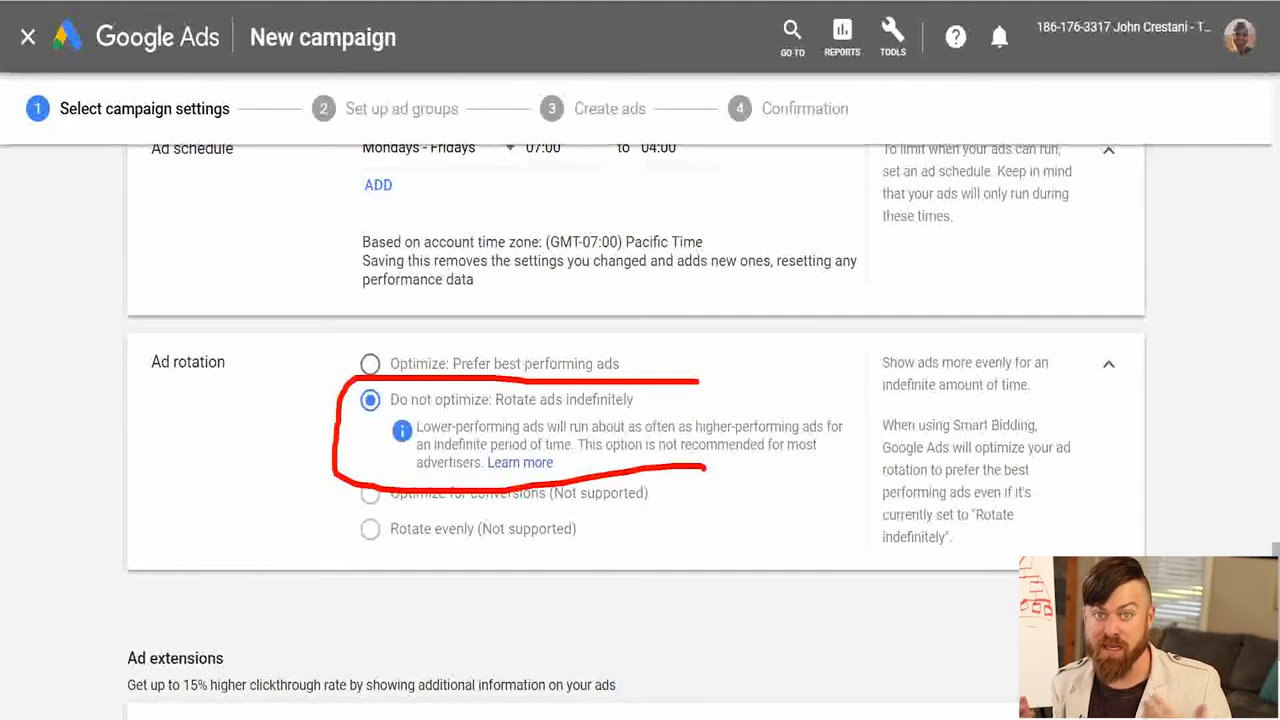
pyautogui.press('Escape')
pyautogui.click(370, 364)
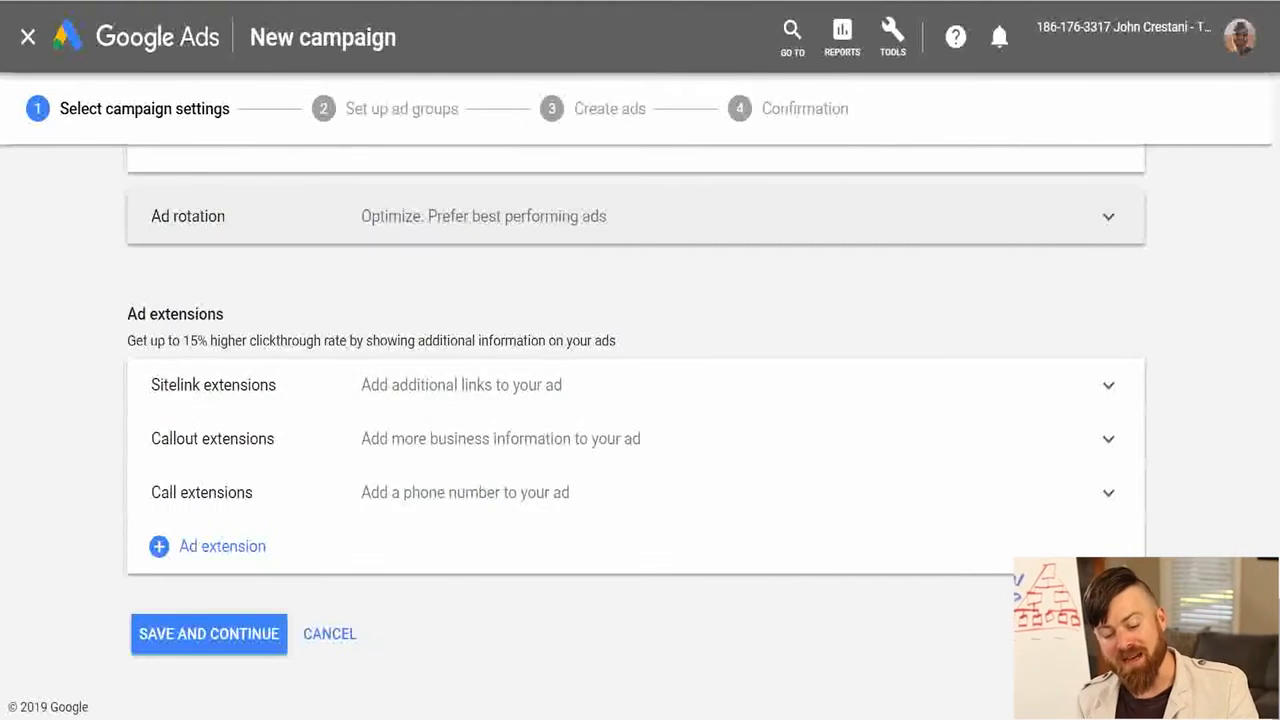
# Examine the available ad extensions, including the account-level and campaign-level call extension options, and collapse the call extensions again.
pyautogui.moveTo(97, 272)
pyautogui.mouseDown()
pyautogui.moveTo(78, 560)
pyautogui.moveTo(1014, 591)
pyautogui.moveTo(180, 281)
pyautogui.mouseUp()
pyautogui.moveTo(97, 342)
pyautogui.mouseDown()
pyautogui.moveTo(380, 357)
pyautogui.moveTo(150, 352)
pyautogui.mouseUp()
pyautogui.moveTo(378, 359); pyautogui.dragTo(572, 366)
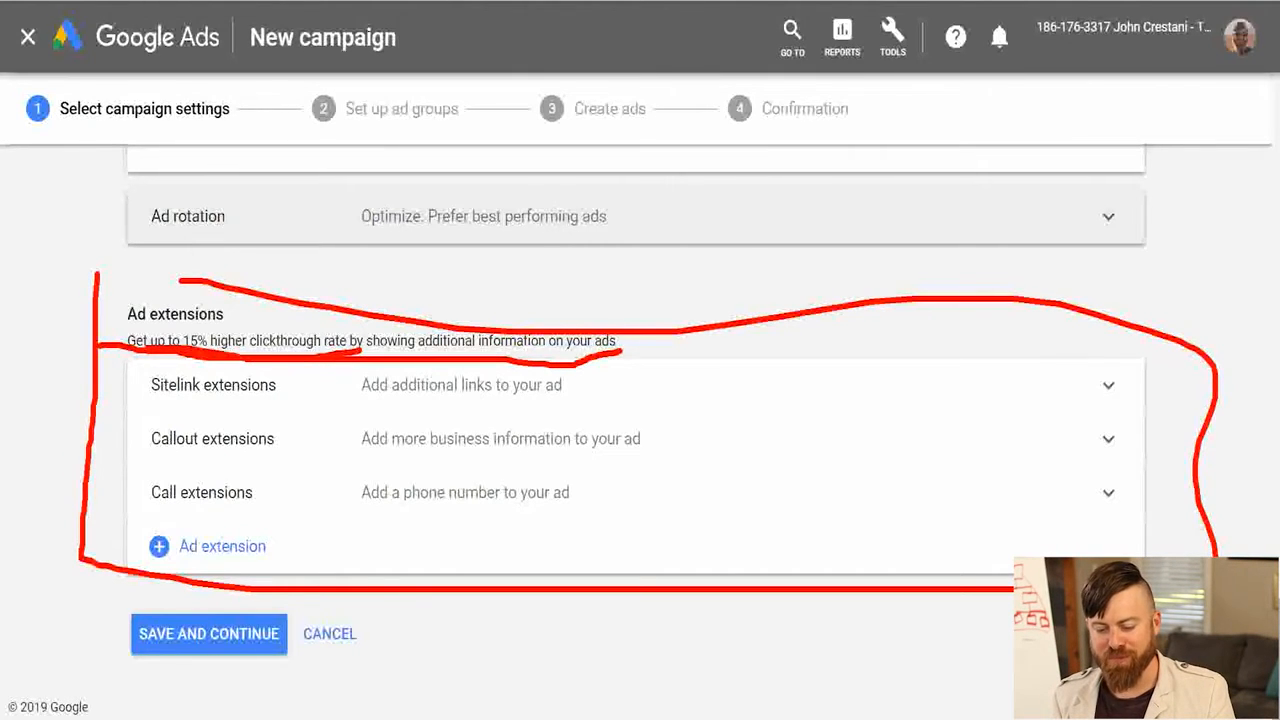
pyautogui.moveTo(620, 326); pyautogui.dragTo(125, 340)
pyautogui.press('Escape')
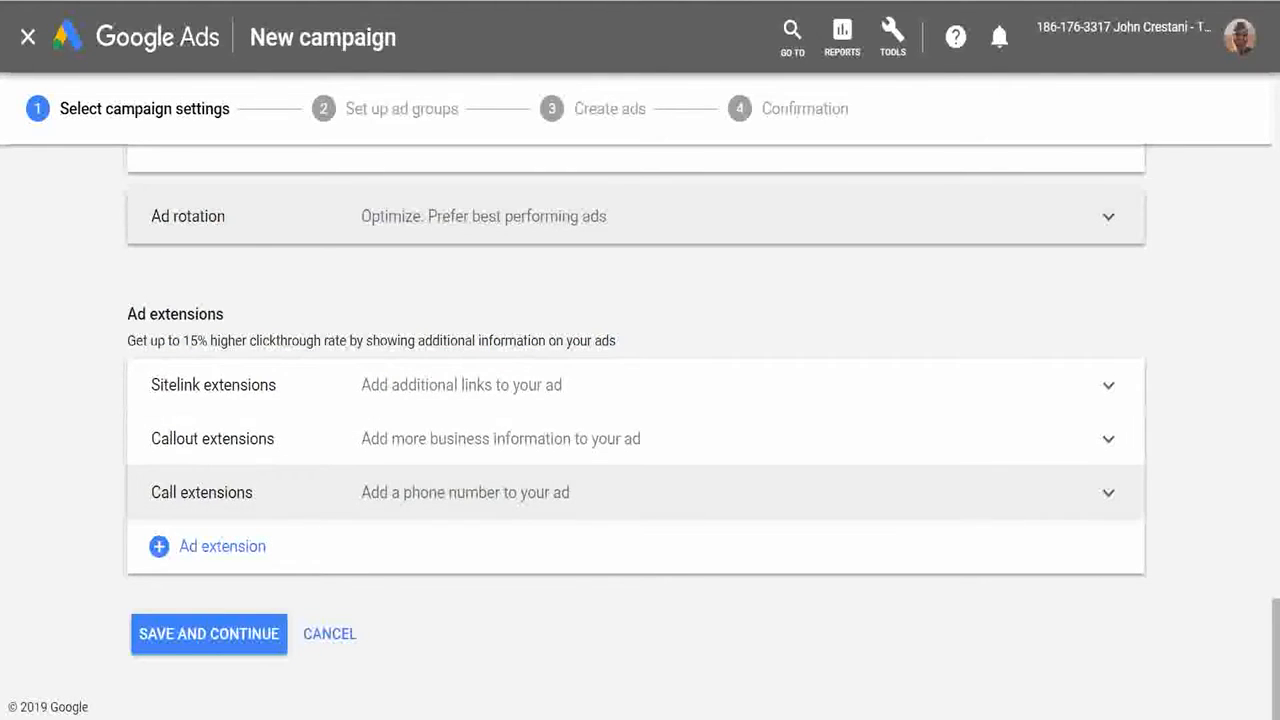
pyautogui.click(465, 492)
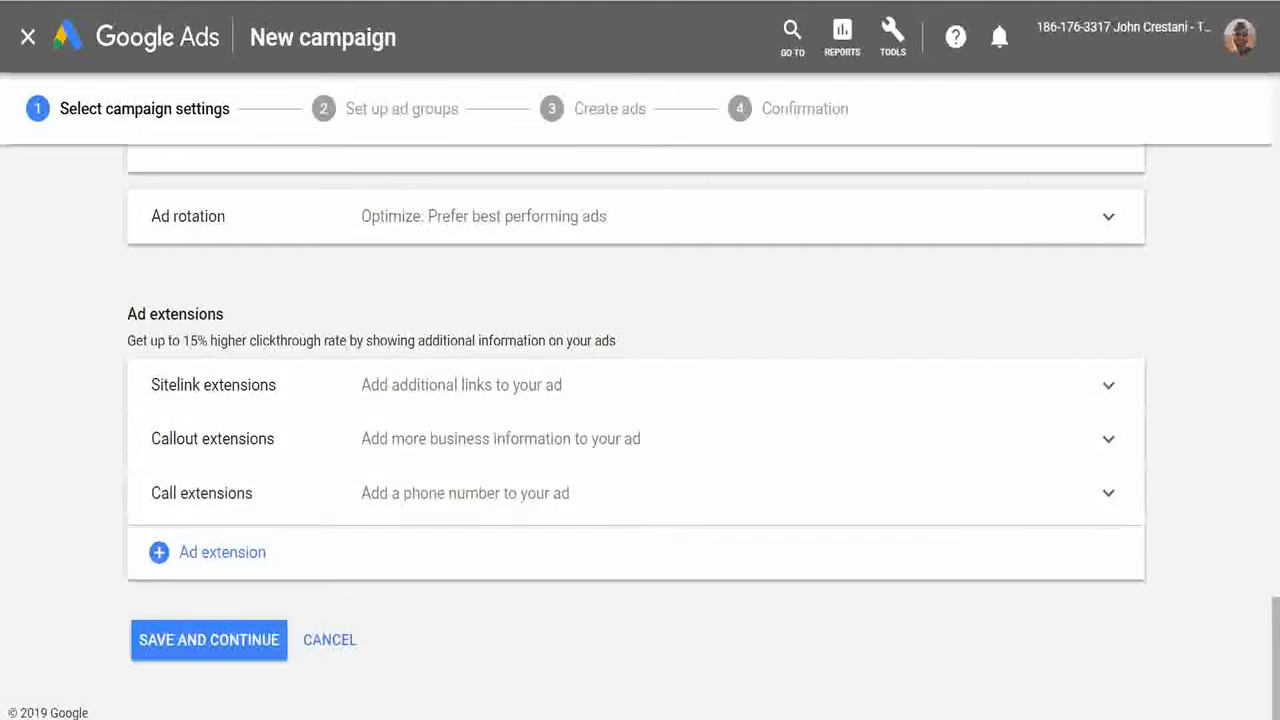
pyautogui.scroll(-3, 465, 492)
pyautogui.scroll(2, 600, 430)
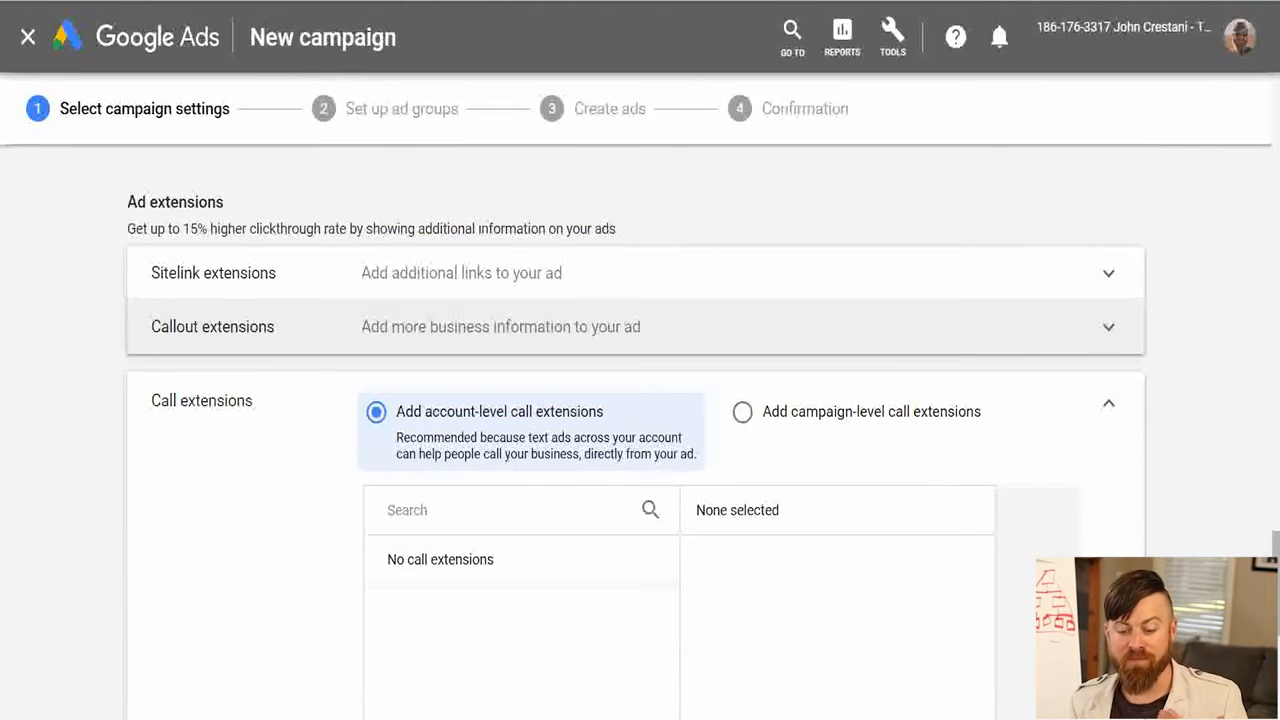
pyautogui.click(1108, 404)
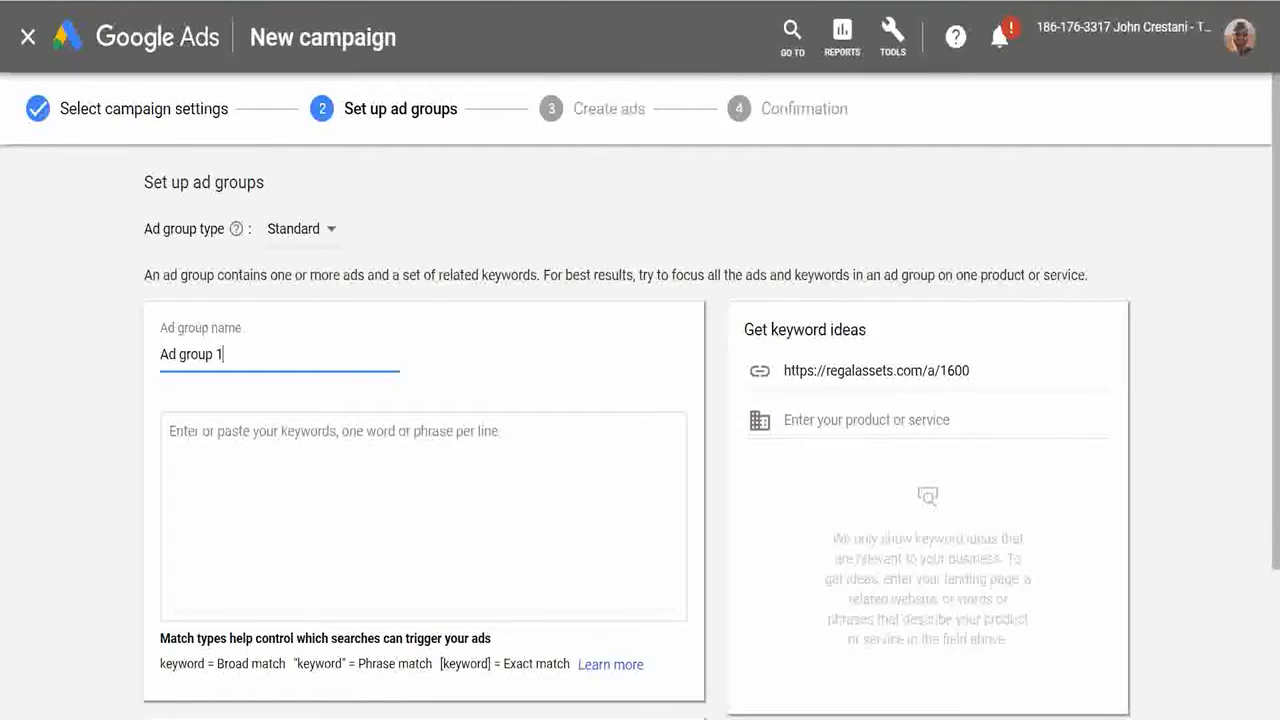
# Name the ad group "yt test group" and keep its type as Standard.
pyautogui.moveTo(495, 88)
pyautogui.mouseDown()
pyautogui.moveTo(312, 177)
pyautogui.moveTo(378, 66)
pyautogui.moveTo(392, 72)
pyautogui.moveTo(330, 145)
pyautogui.mouseUp()
pyautogui.moveTo(681, 42)
pyautogui.mouseDown()
pyautogui.moveTo(667, 48)
pyautogui.moveTo(684, 55)
pyautogui.mouseUp()
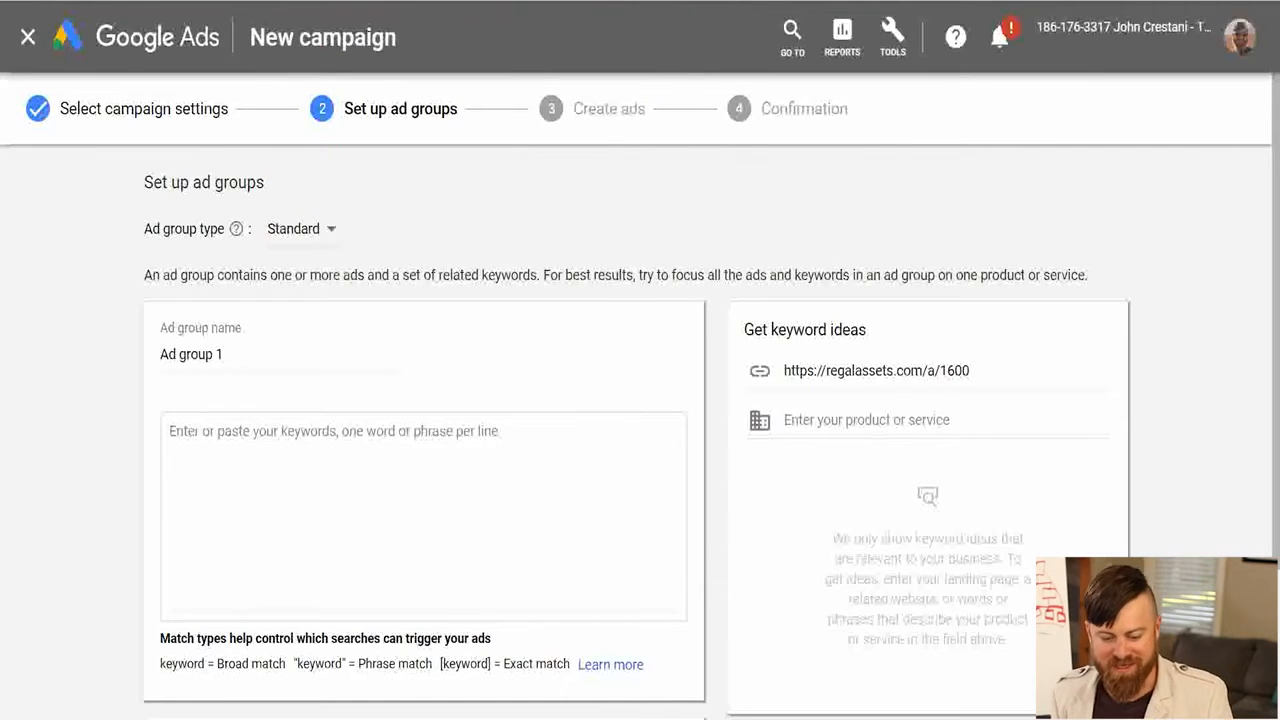
pyautogui.tripleClick(191, 355)
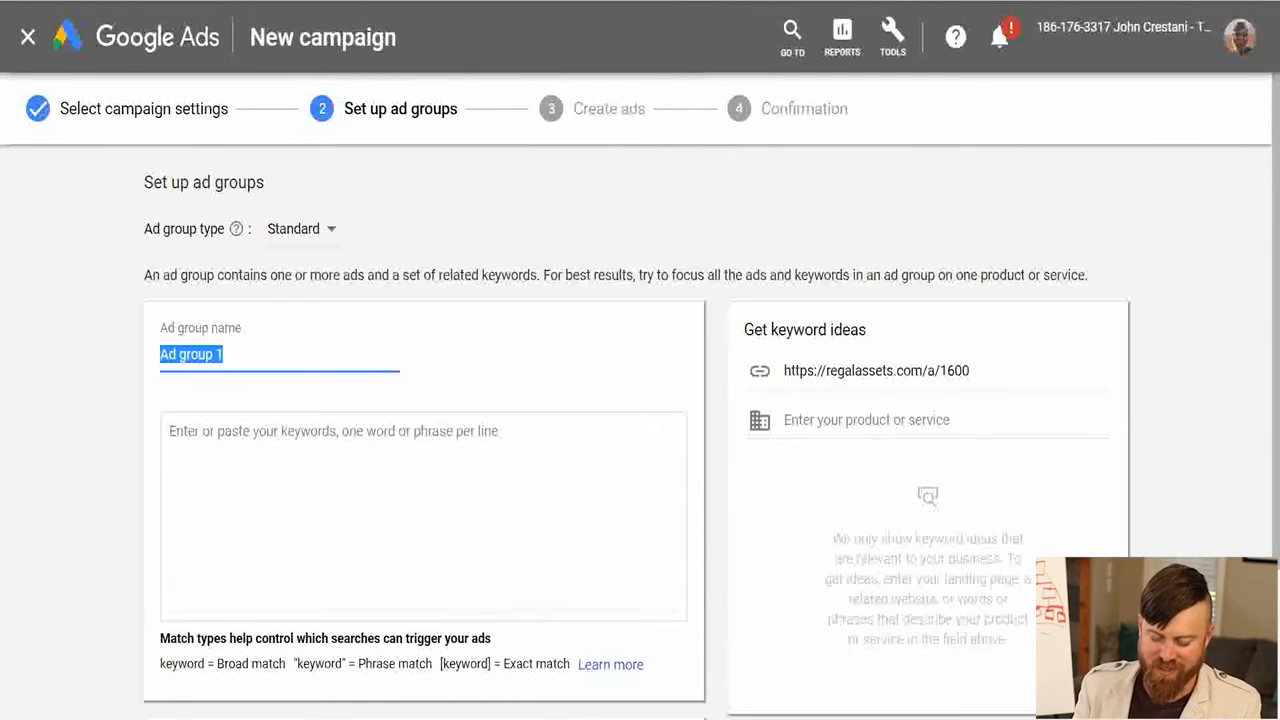
pyautogui.write('yt test group')
pyautogui.click(302, 229)
pyautogui.press('Escape')
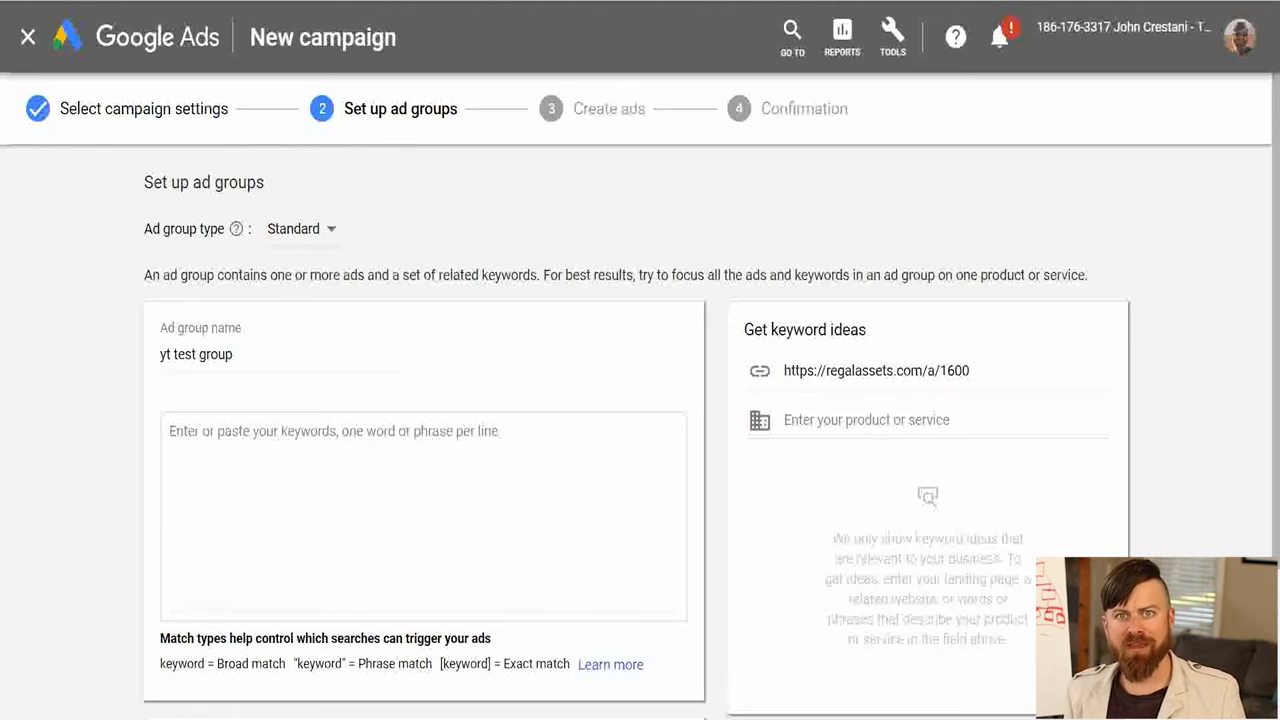
# Review the Regal Assets landing page's offer and the Top 20 Performing Keywords list on the Wealth Partners site.
pyautogui.scroll(-2, 640, 430)
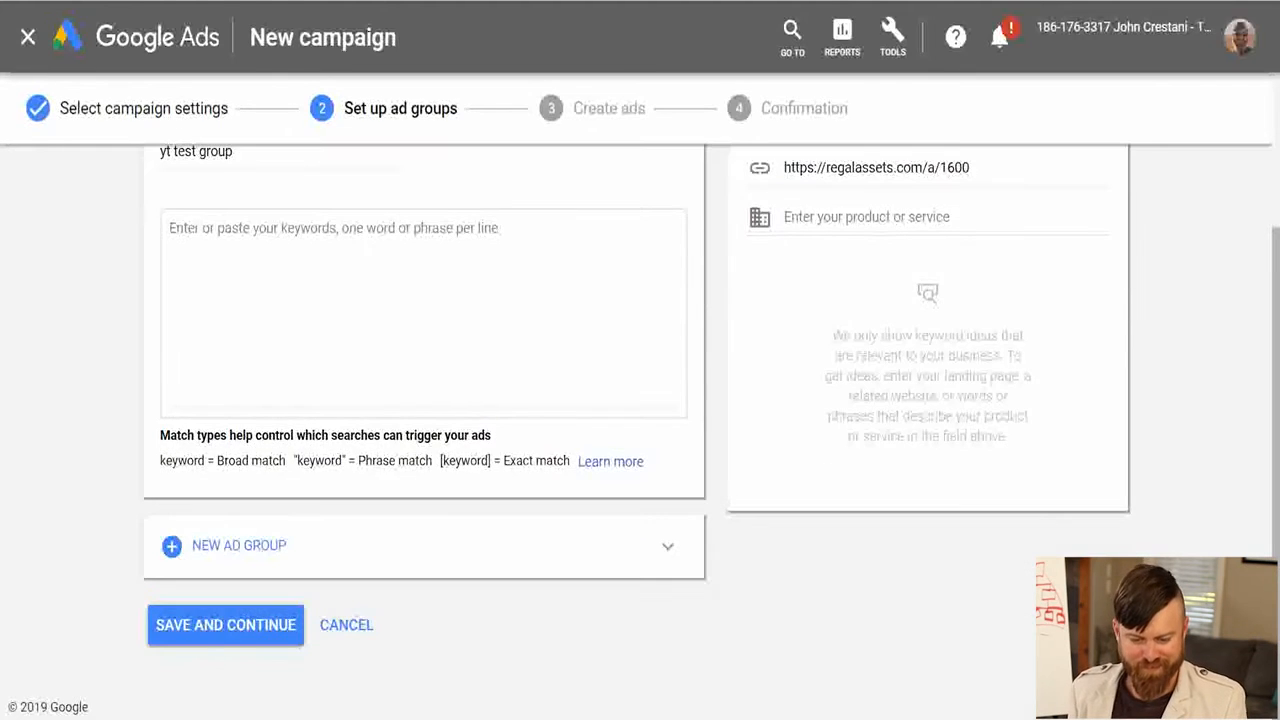
pyautogui.scroll(2, 640, 430)
pyautogui.click(170, 431)
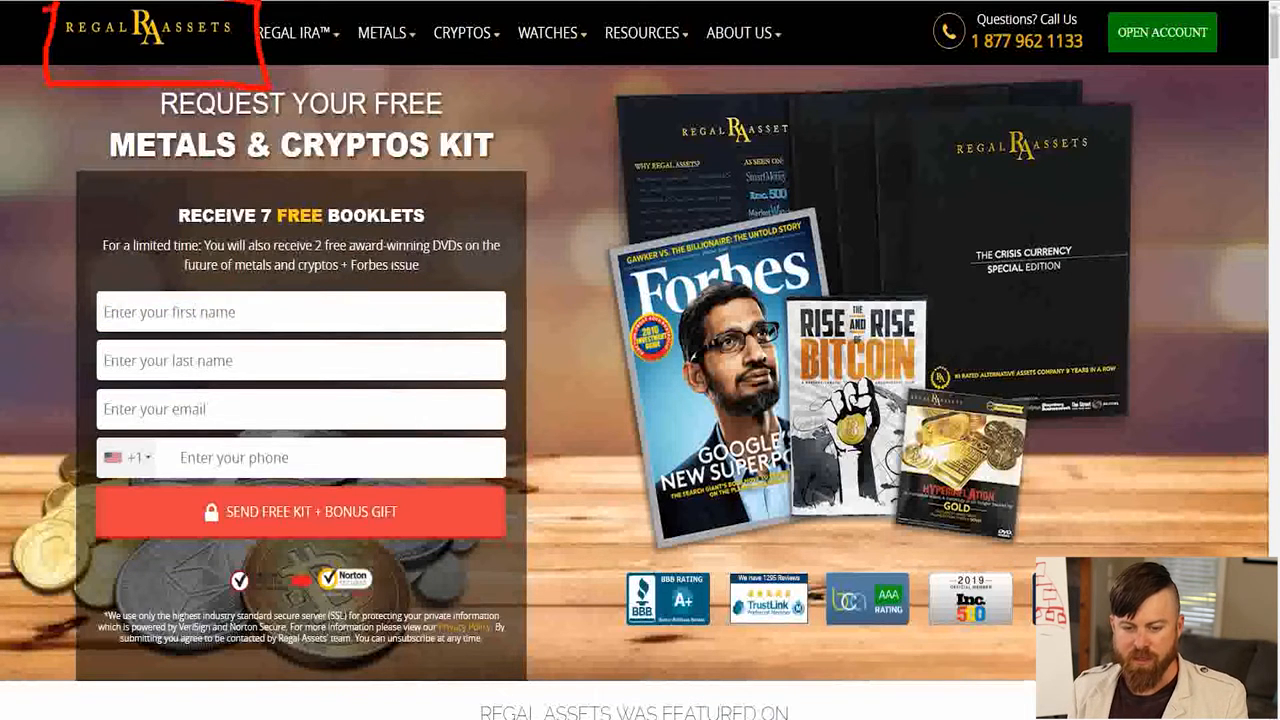
pyautogui.moveTo(94, 150)
pyautogui.mouseDown()
pyautogui.moveTo(342, 166)
pyautogui.moveTo(498, 72)
pyautogui.moveTo(150, 72)
pyautogui.mouseUp()
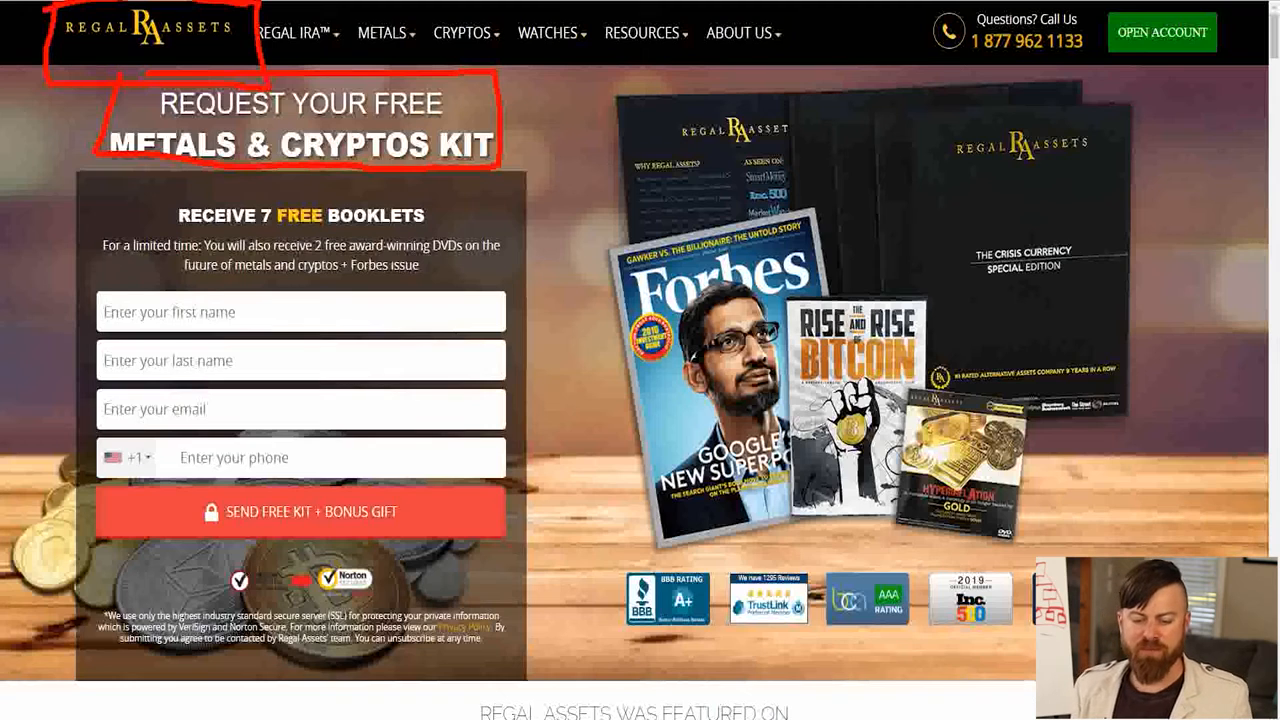
pyautogui.moveTo(224, 172); pyautogui.dragTo(124, 194)
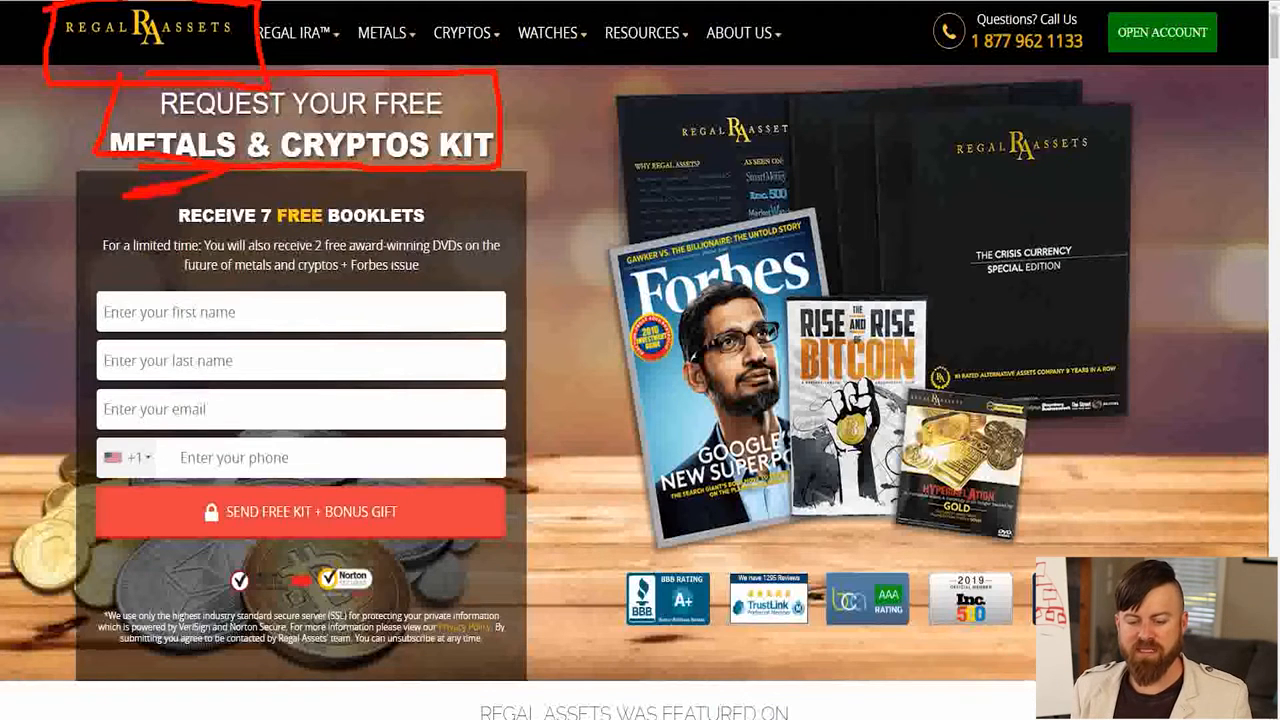
pyautogui.moveTo(300, 179); pyautogui.dragTo(296, 192)
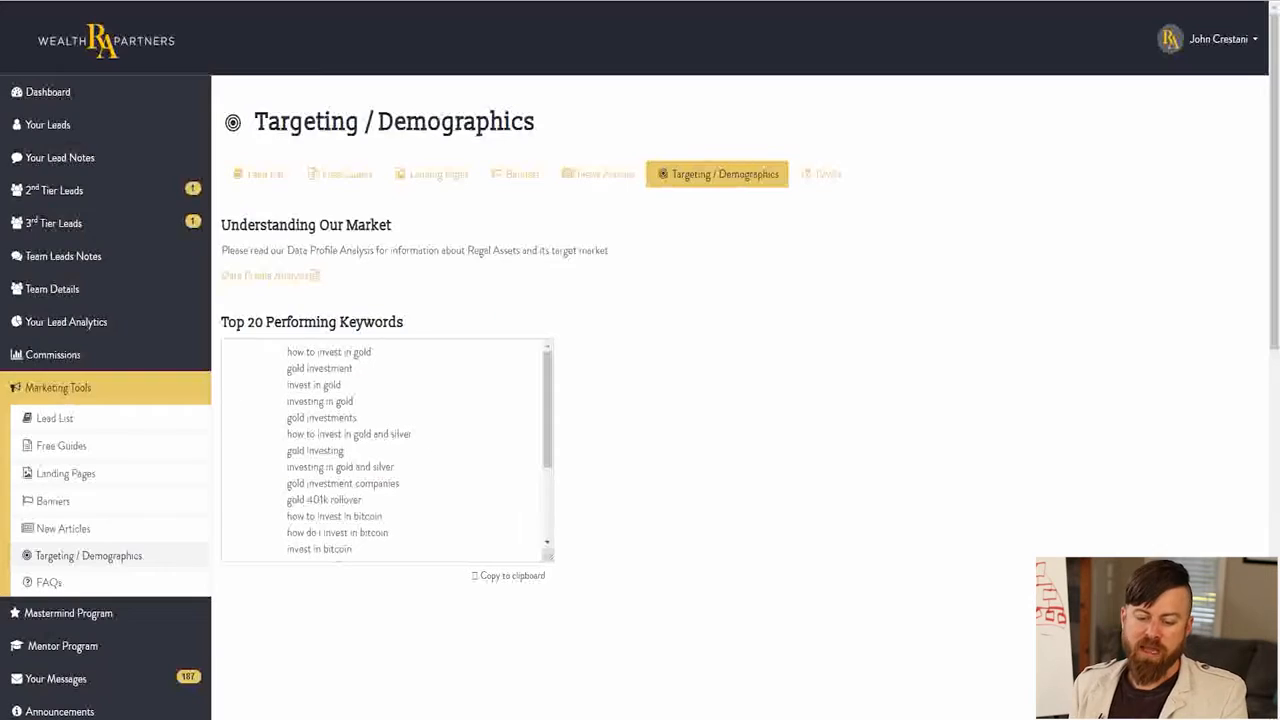
pyautogui.moveTo(286, 352); pyautogui.dragTo(388, 574)
pyautogui.click(446, 468)
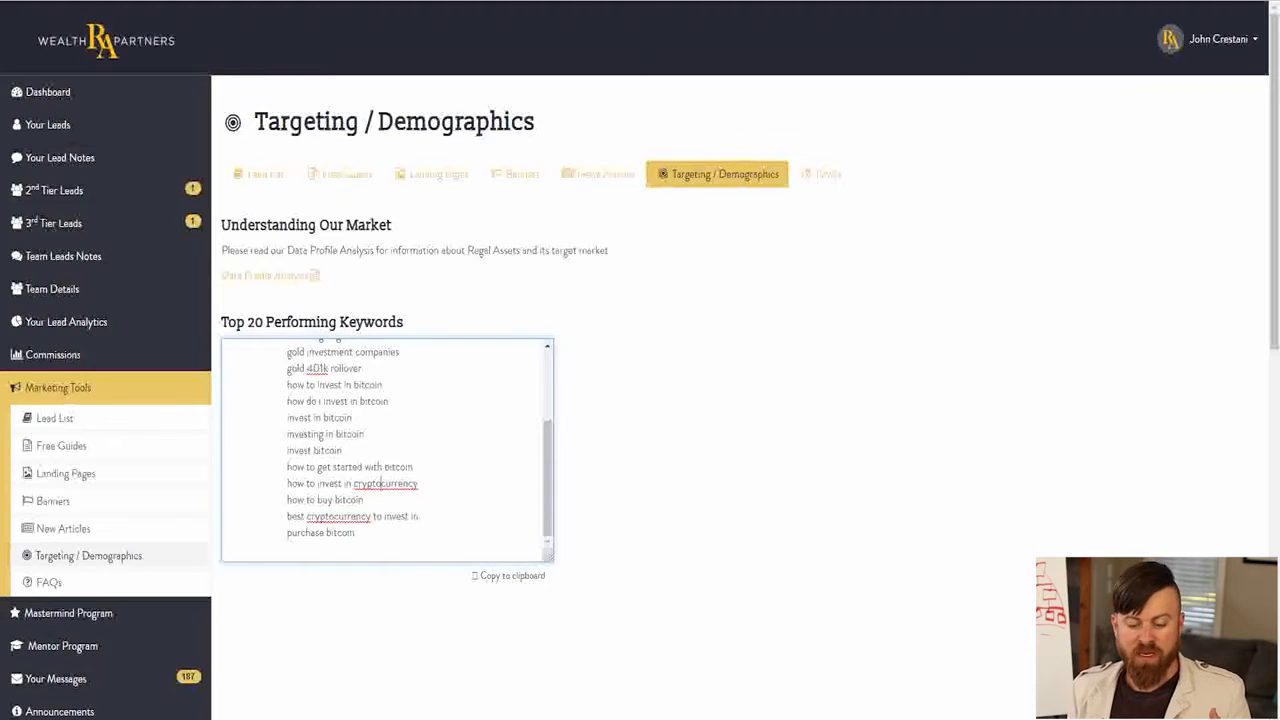
pyautogui.scroll(3, 386, 450)
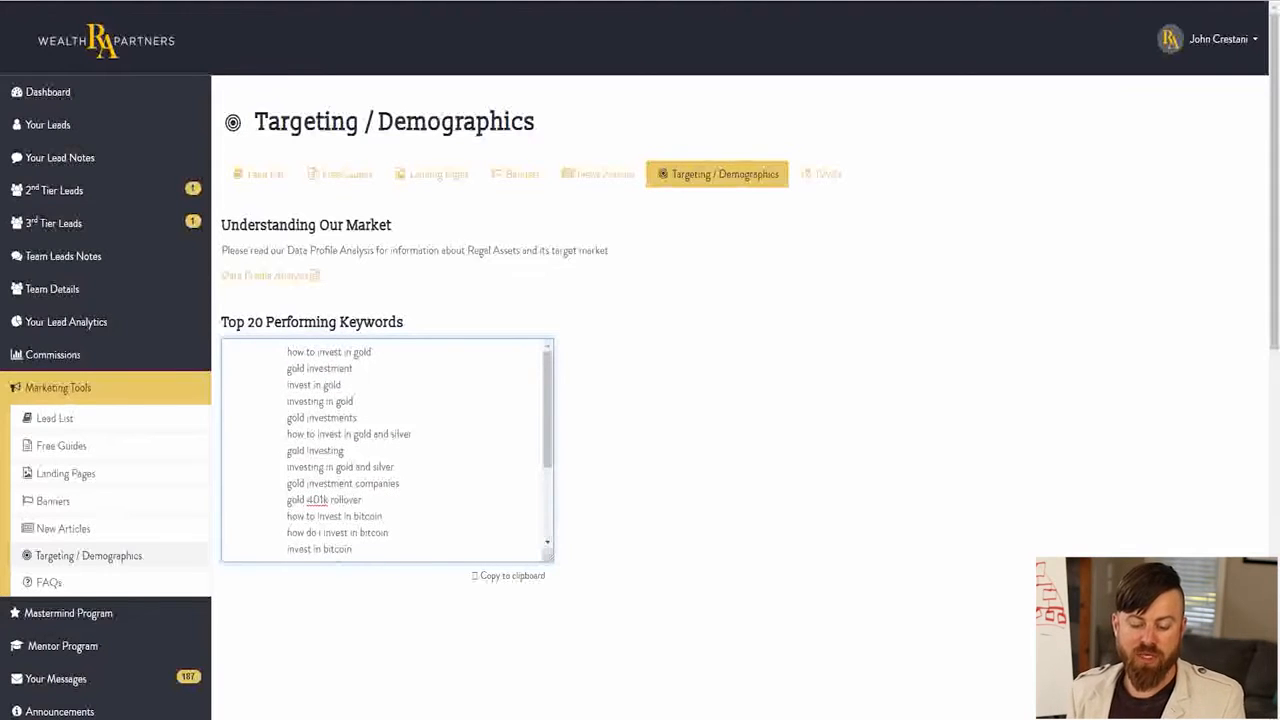
# Copy the whole Top 20 Performing Keywords list and paste it into the keywords of the yt test group in Google Ads.
pyautogui.moveTo(286, 352); pyautogui.dragTo(374, 534)
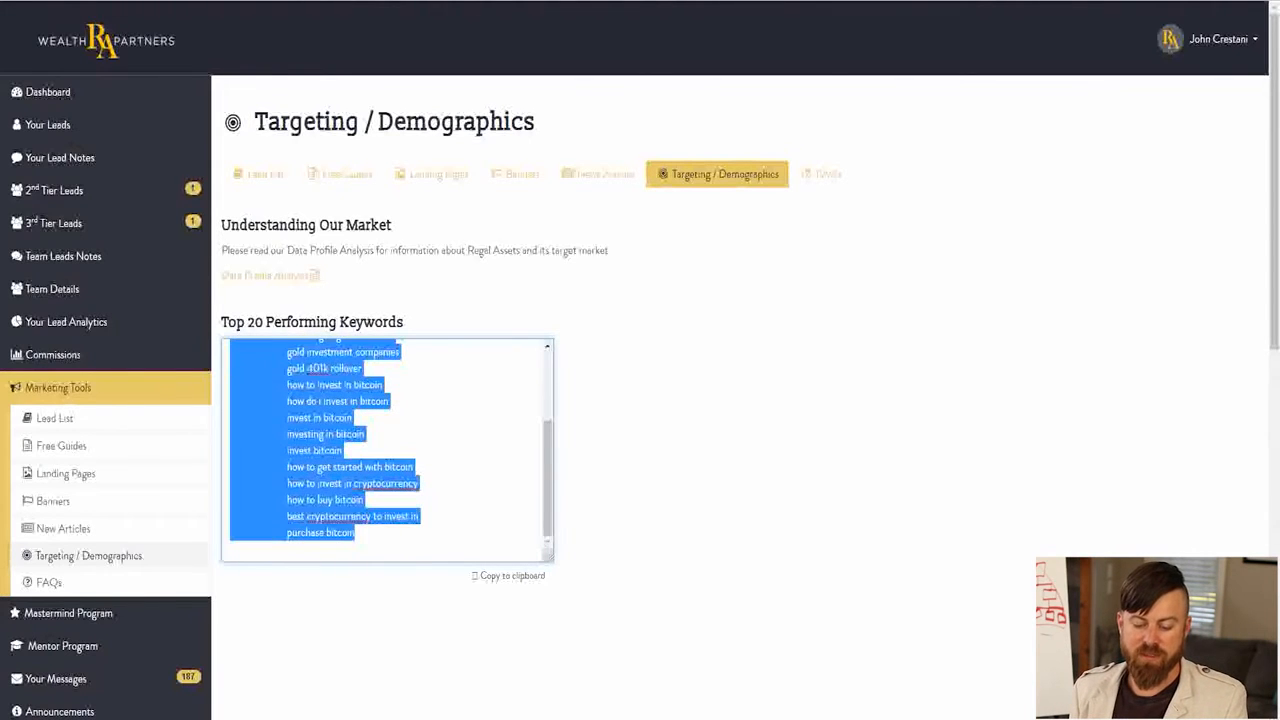
pyautogui.click(400, 500)
pyautogui.hotkey('ctrl', 'a')
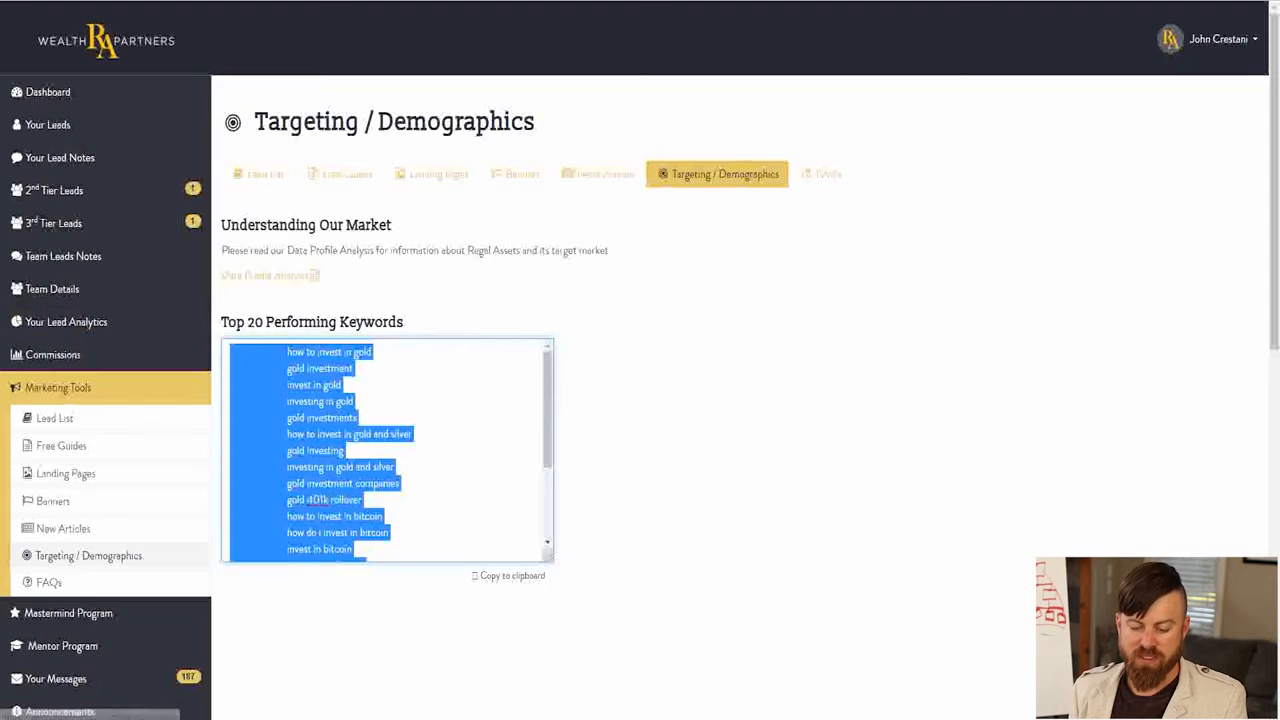
pyautogui.rightClick(345, 380)
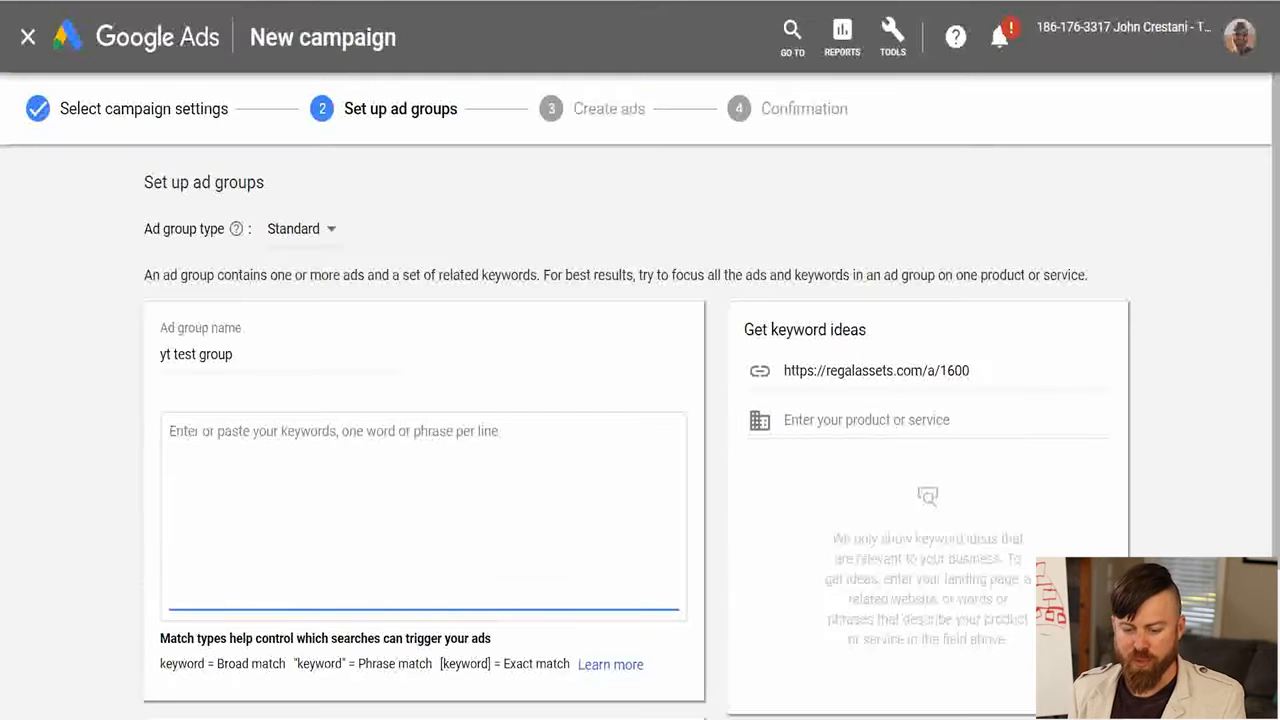
pyautogui.hotkey('ctrl', 'v')
pyautogui.scroll(-2, 640, 400)
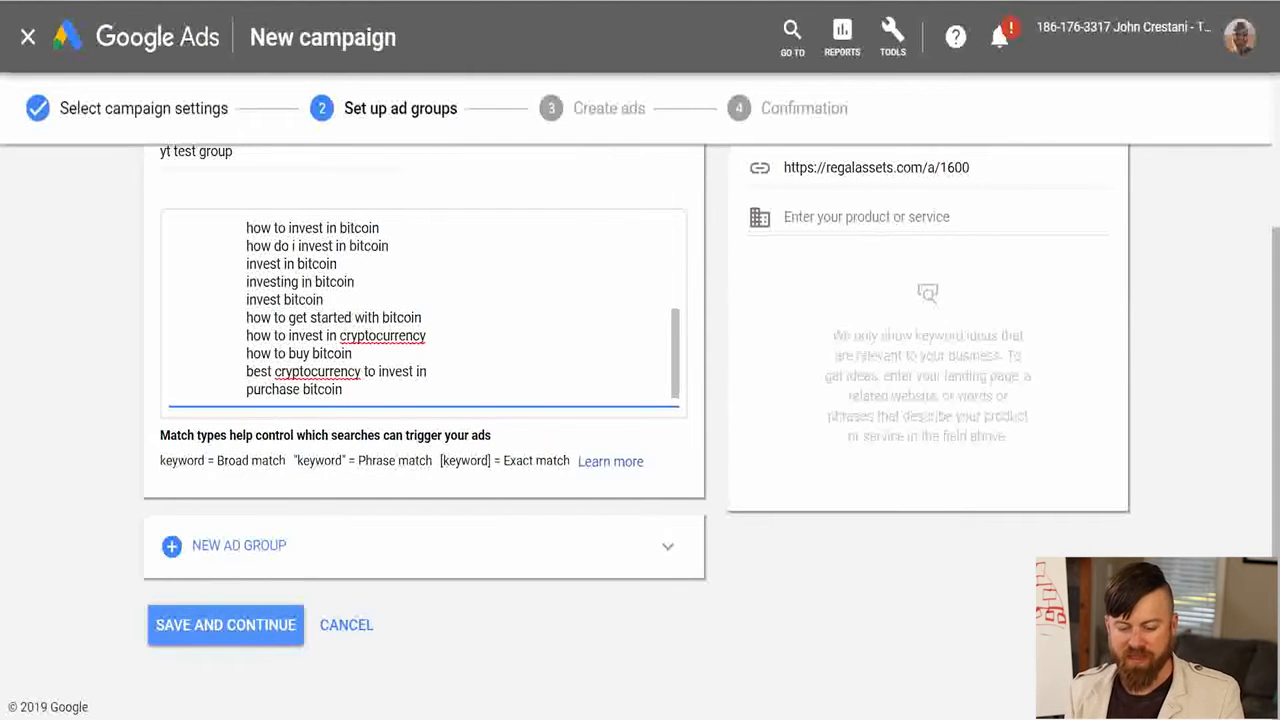
pyautogui.scroll(5, 420, 300)
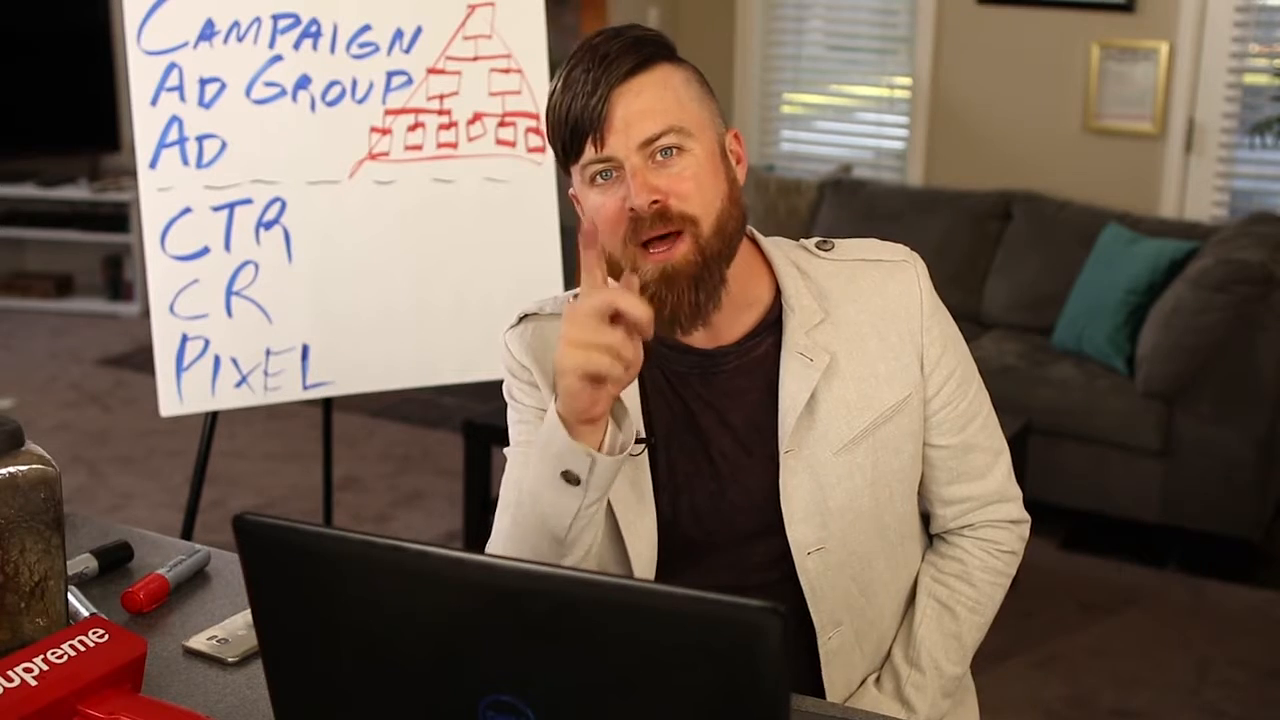